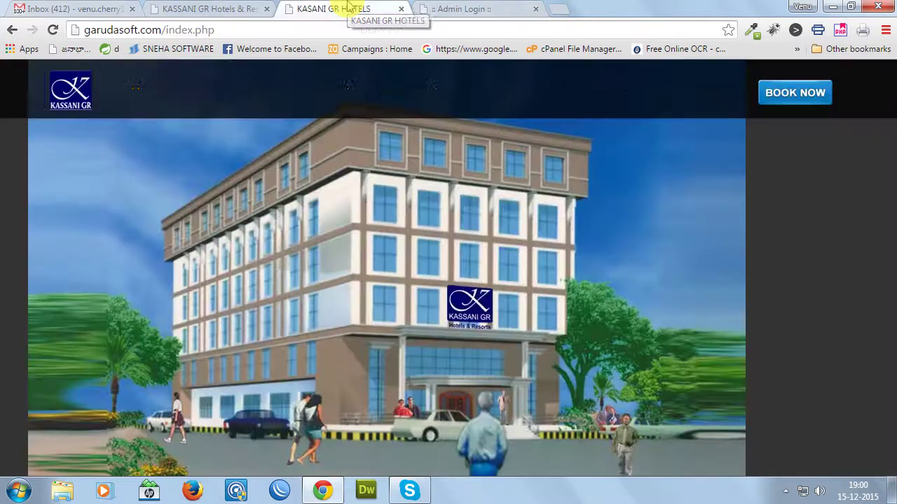
Load the garudasoft.com/admin page in the Admin Login tab
click(457, 9)
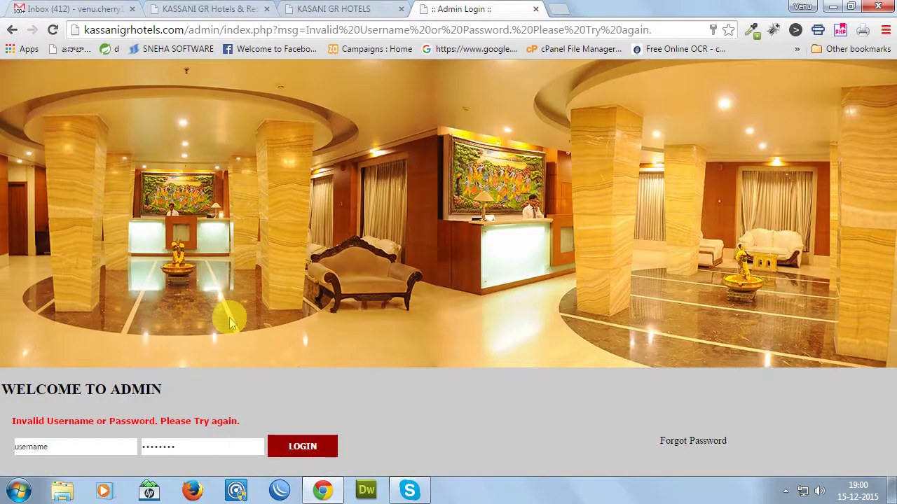
click(109, 447)
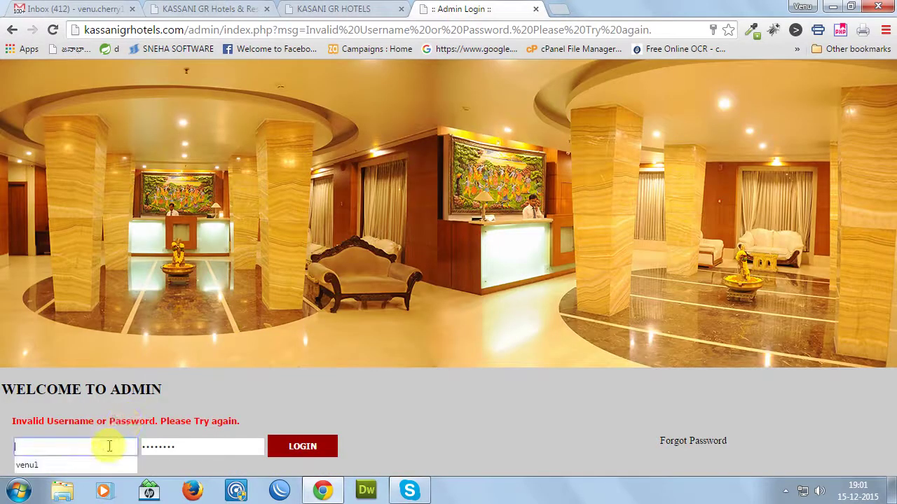
click(361, 30)
text(garudasoft.com/admin)
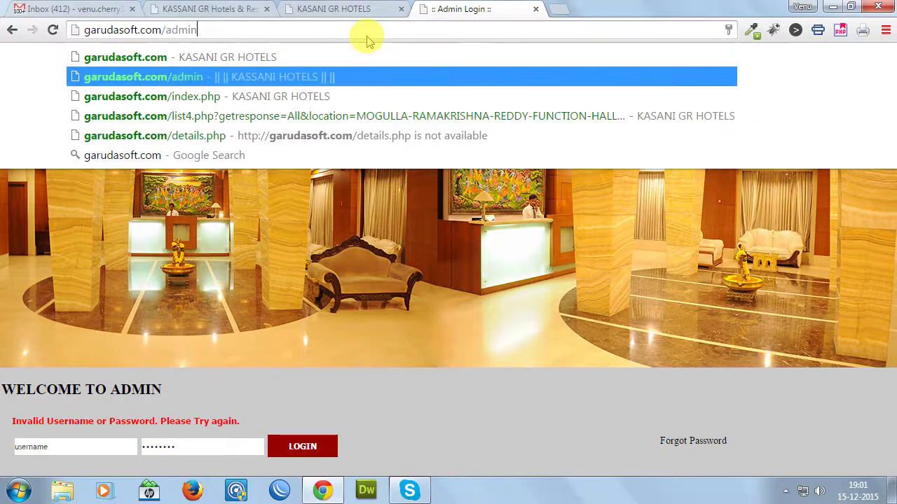
key(Return)
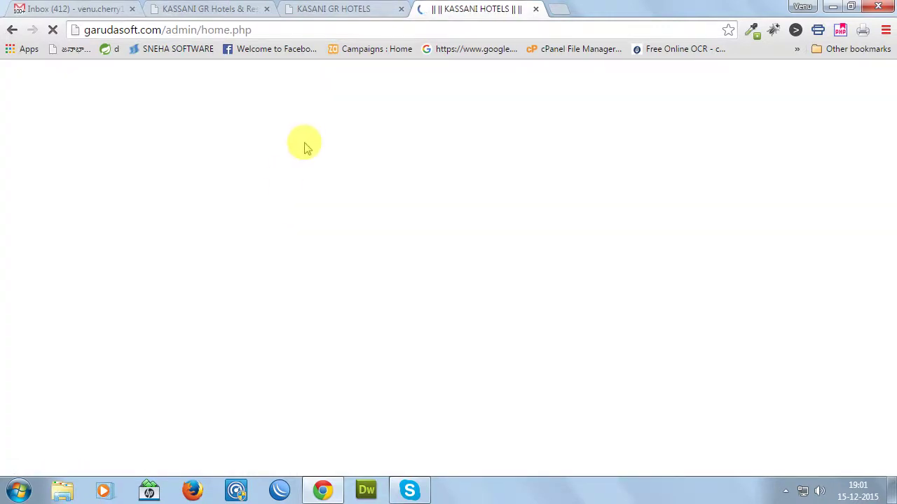
click(326, 8)
click(509, 9)
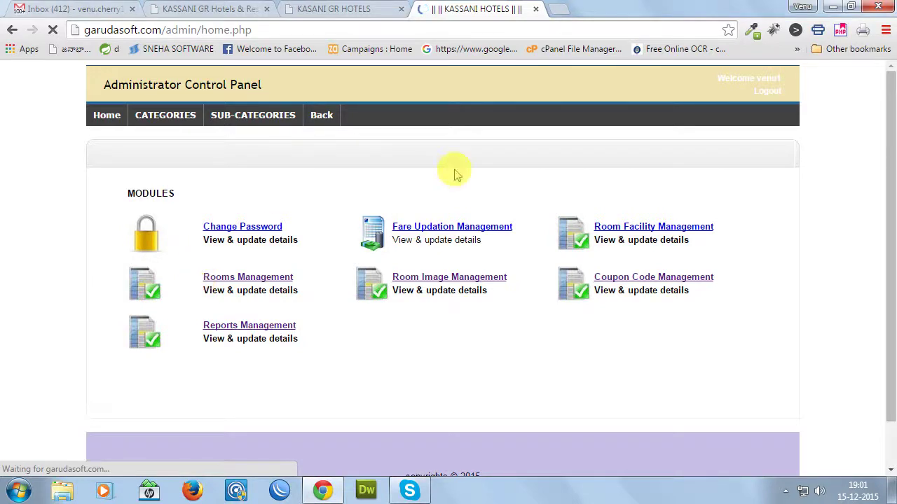
Log out of the current account and sign in as admin with the saved username and password
click(762, 91)
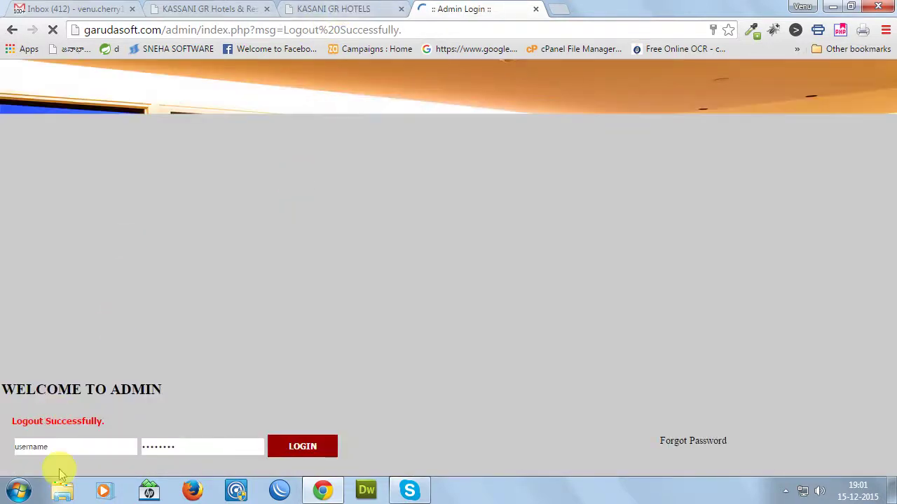
click(67, 453)
click(65, 464)
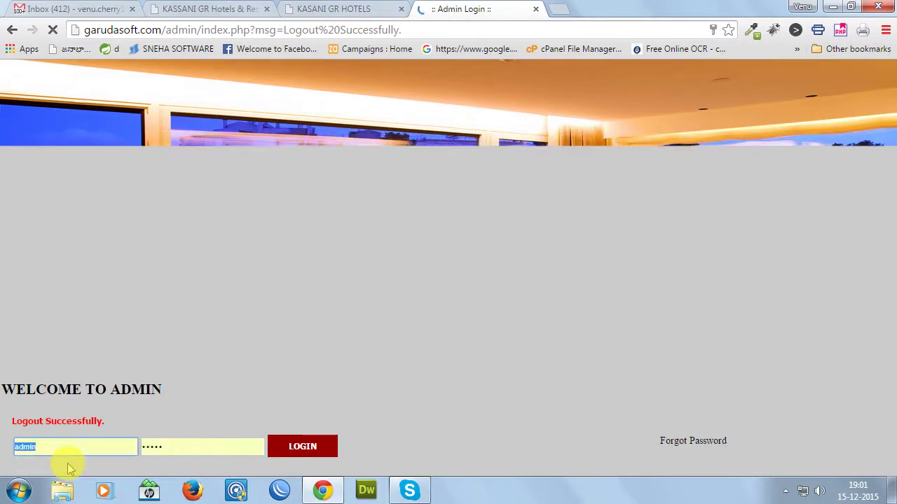
click(304, 447)
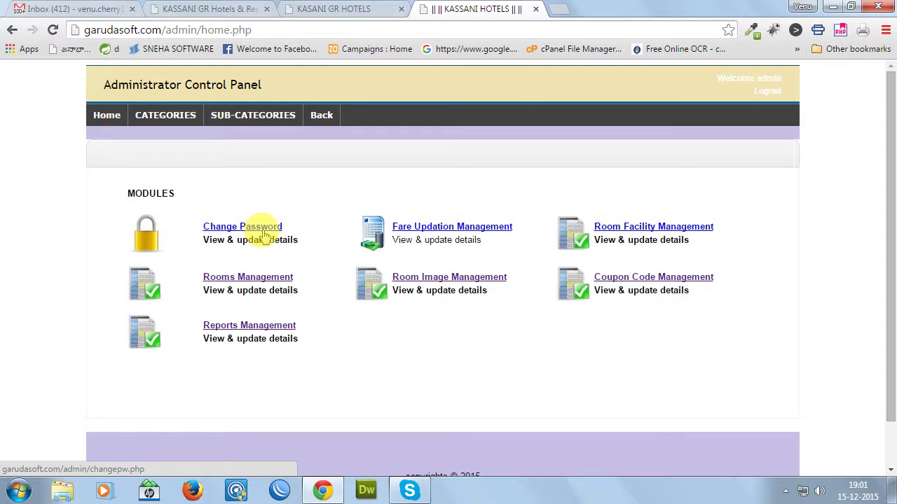
Open the categories page and go through the listed category names from ADULT down to ID PROOFS
click(178, 124)
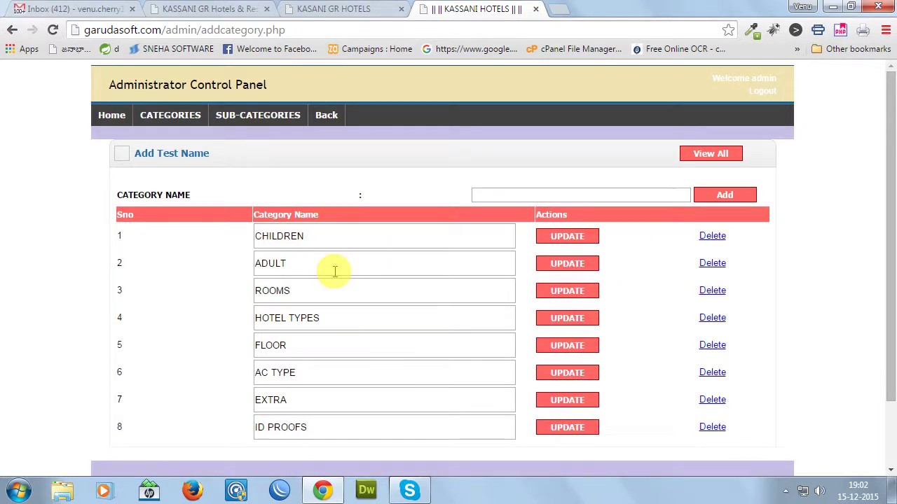
click(330, 268)
click(329, 291)
click(339, 323)
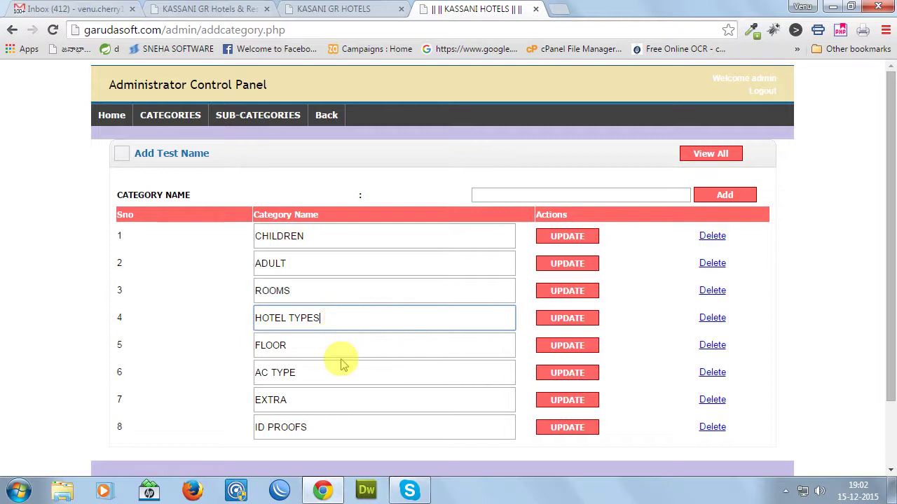
click(340, 344)
click(345, 370)
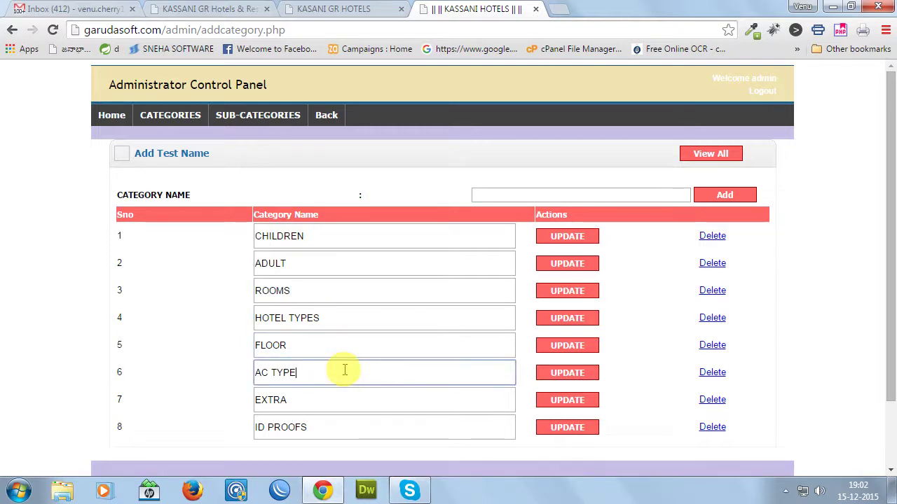
click(344, 407)
click(349, 423)
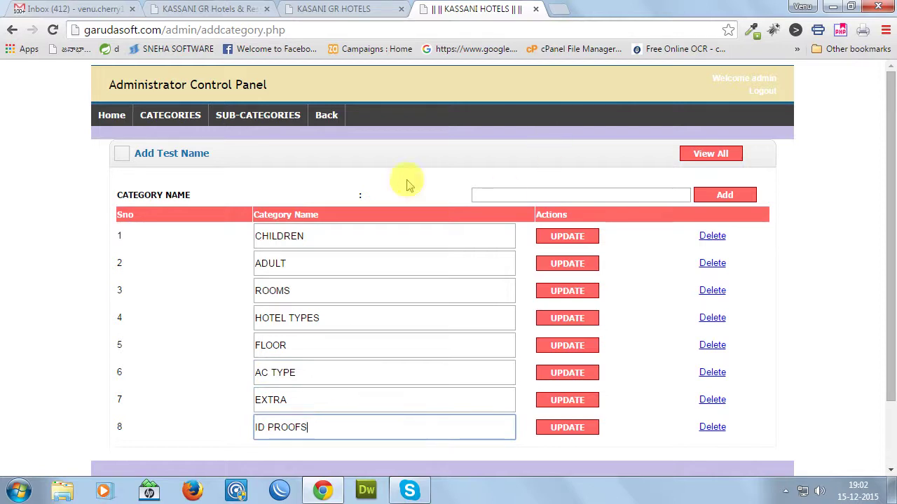
Open the sub-categories page and filter the list by the AC TYPE category
click(258, 115)
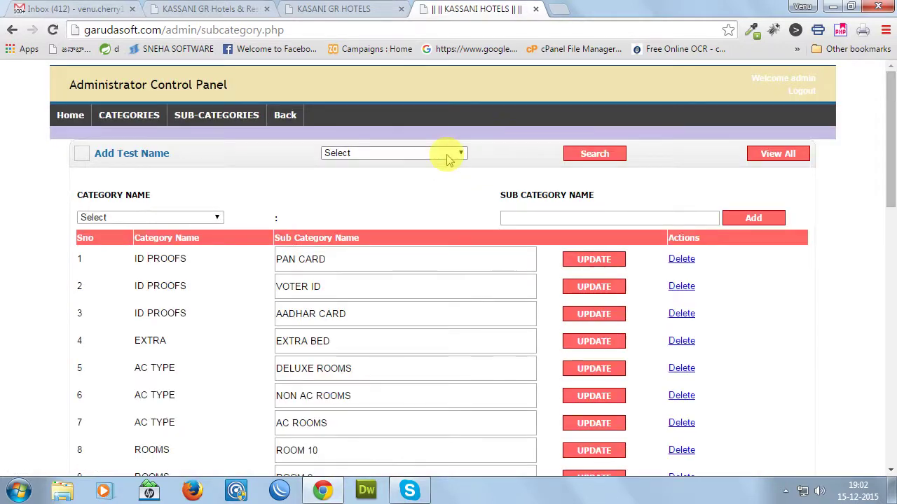
click(448, 155)
click(440, 175)
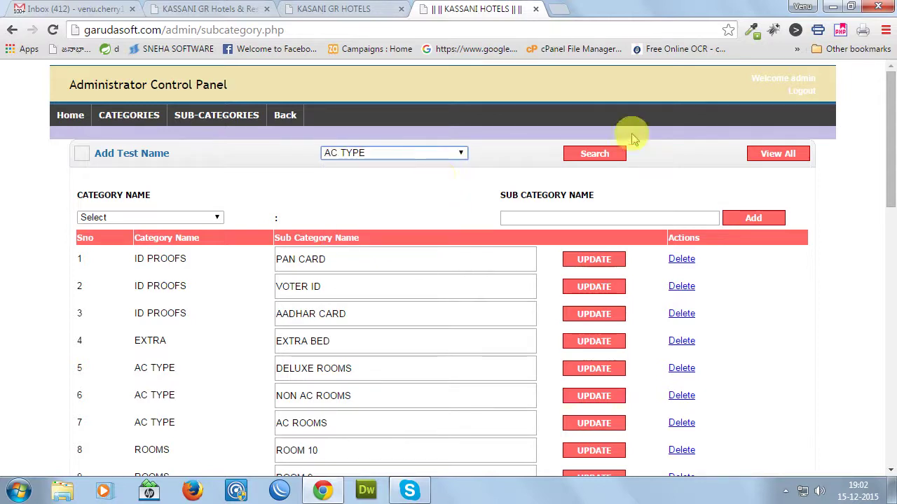
click(594, 155)
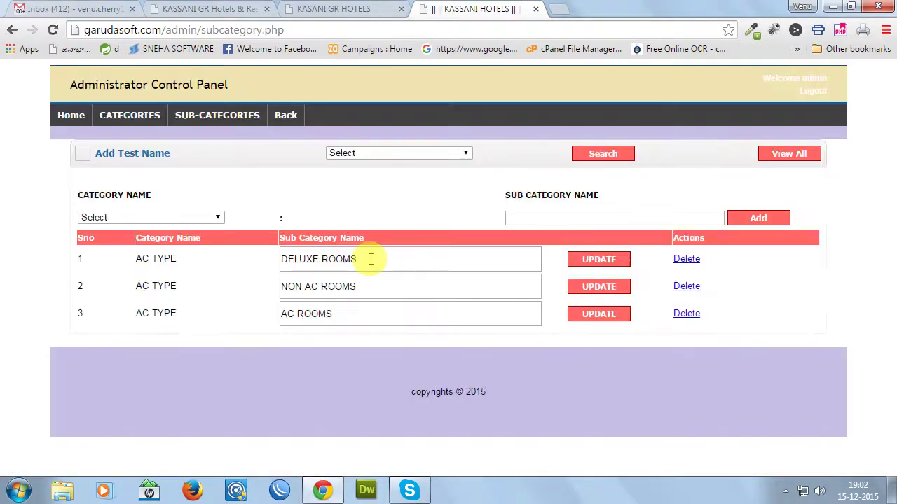
click(371, 259)
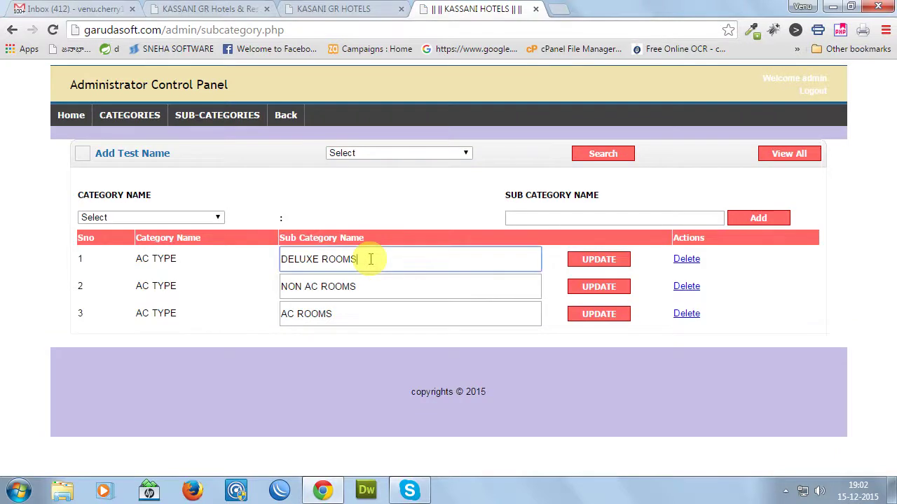
Filter the sub-category list by the HOTEL TYPES category
click(405, 156)
click(405, 222)
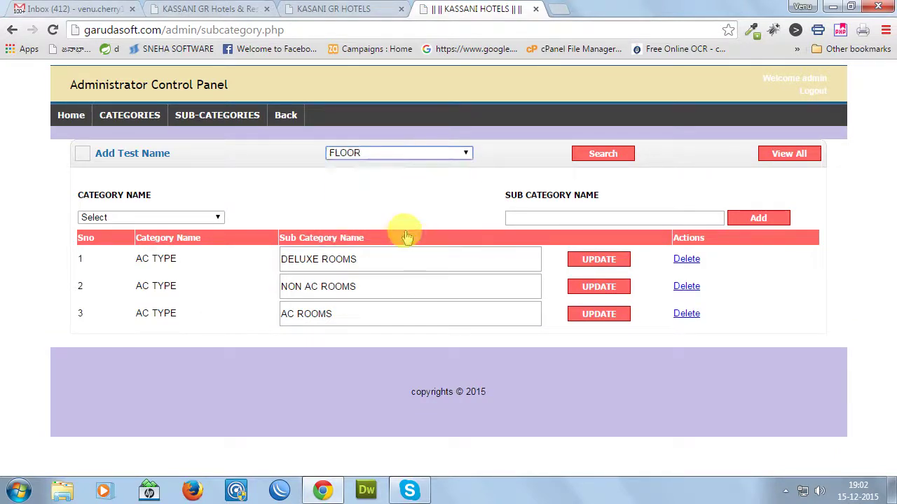
click(429, 156)
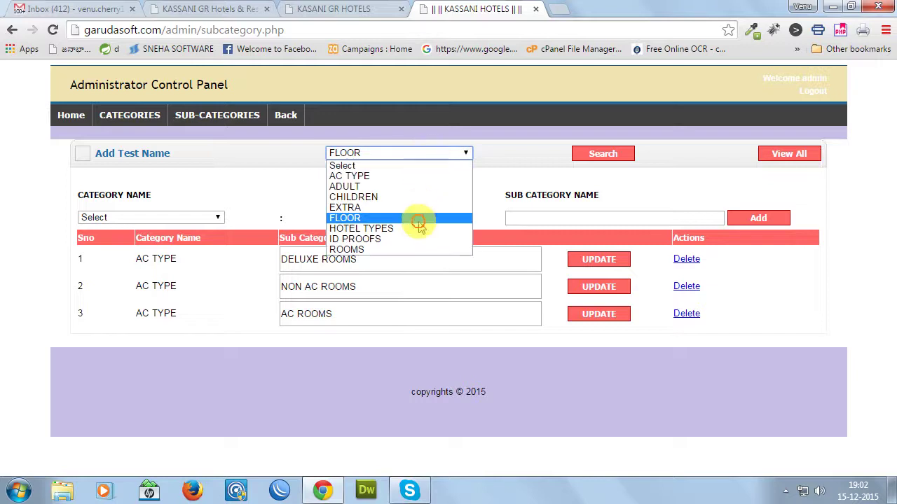
click(416, 228)
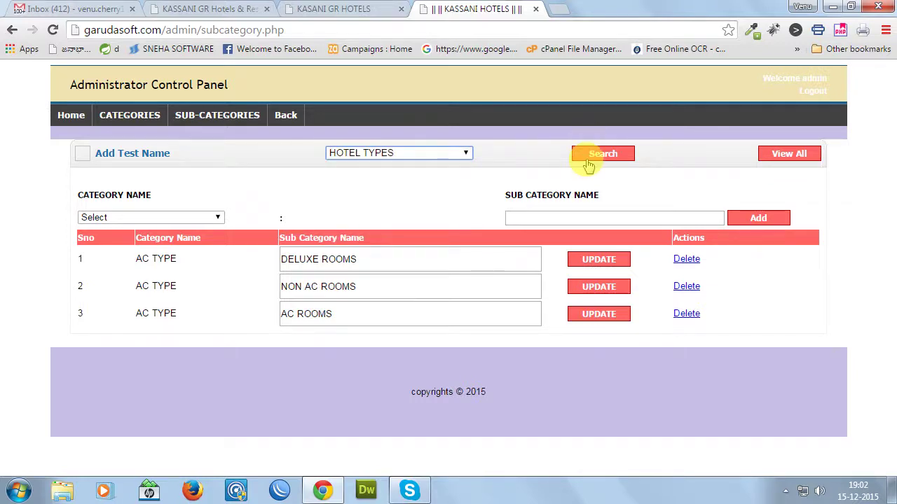
click(588, 163)
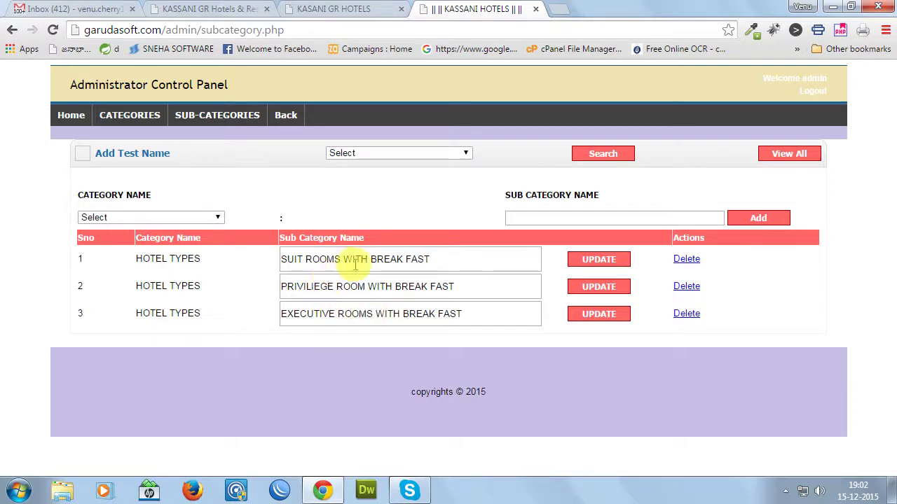
click(172, 218)
click(161, 293)
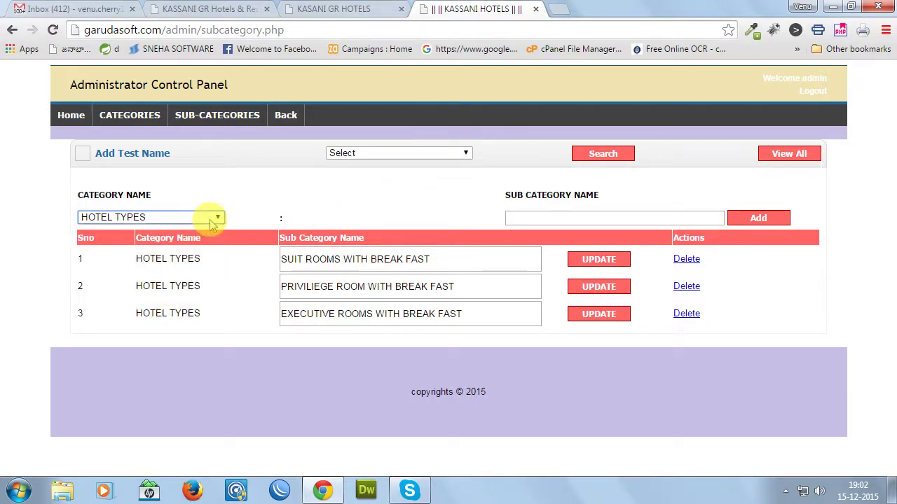
click(532, 217)
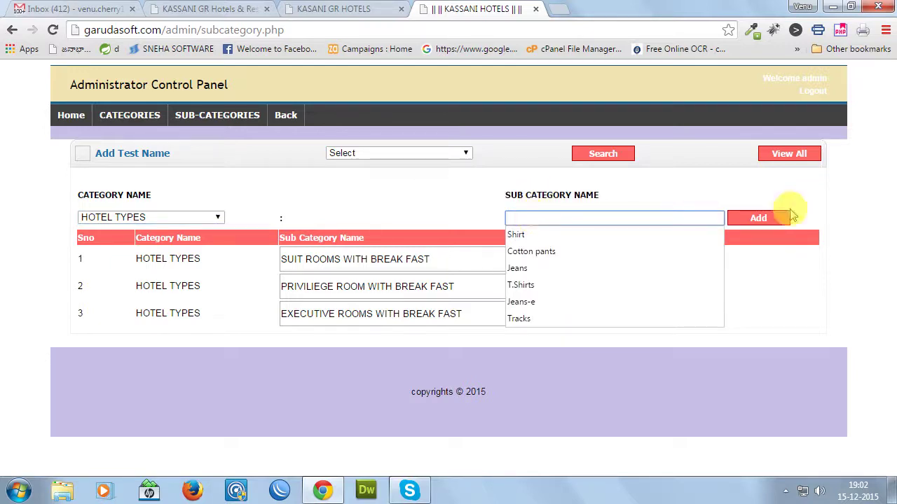
click(875, 260)
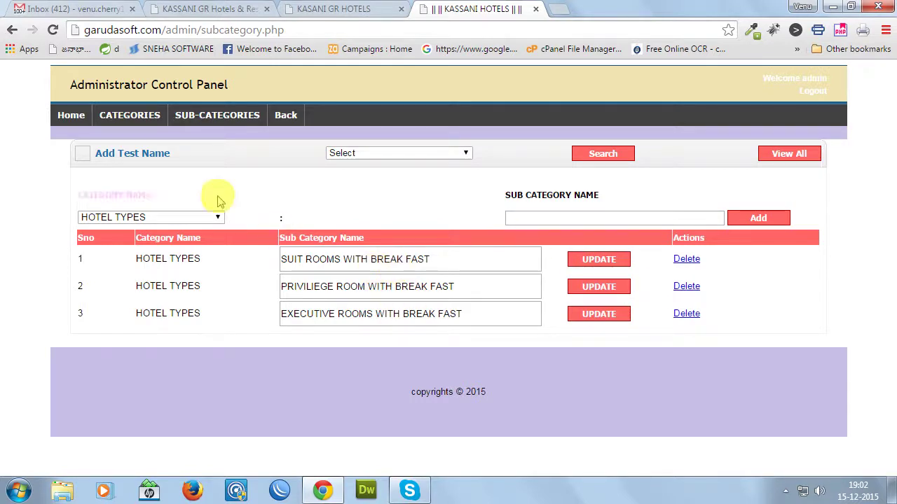
Open Fare Updation Management, filter it by HOTEL TYPES and review the fares of the listed room types
click(77, 120)
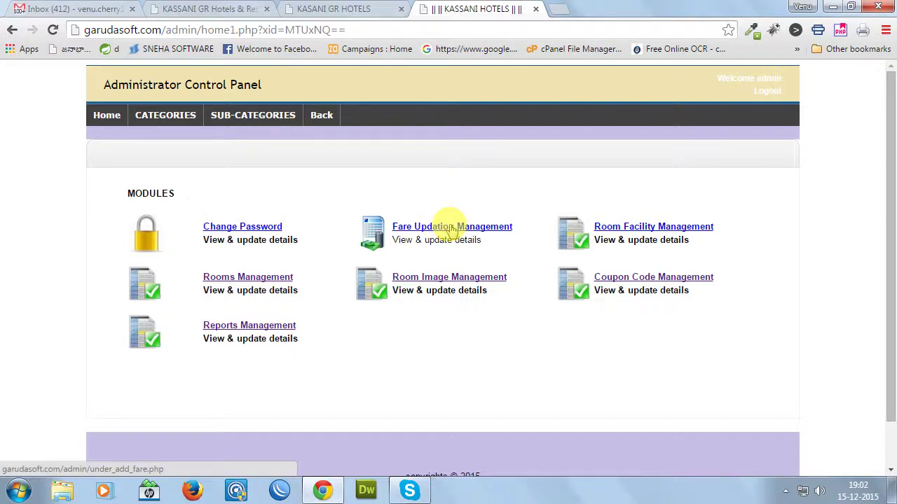
click(447, 227)
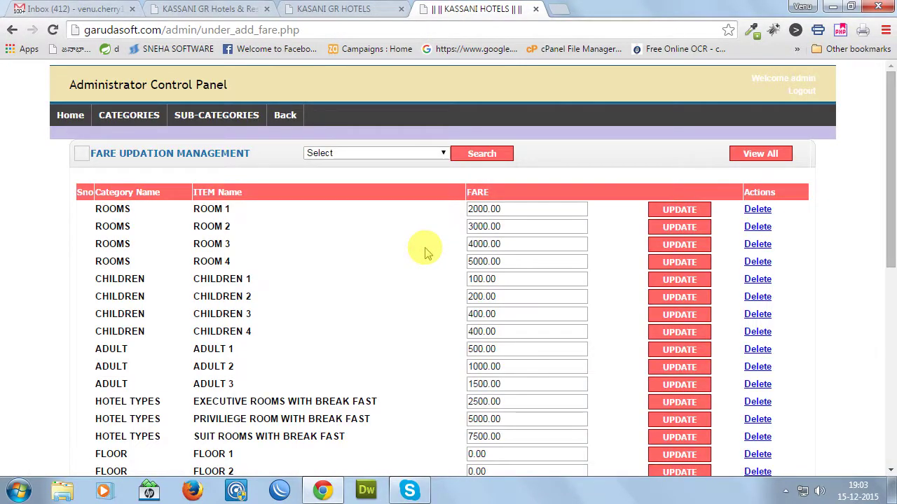
click(402, 153)
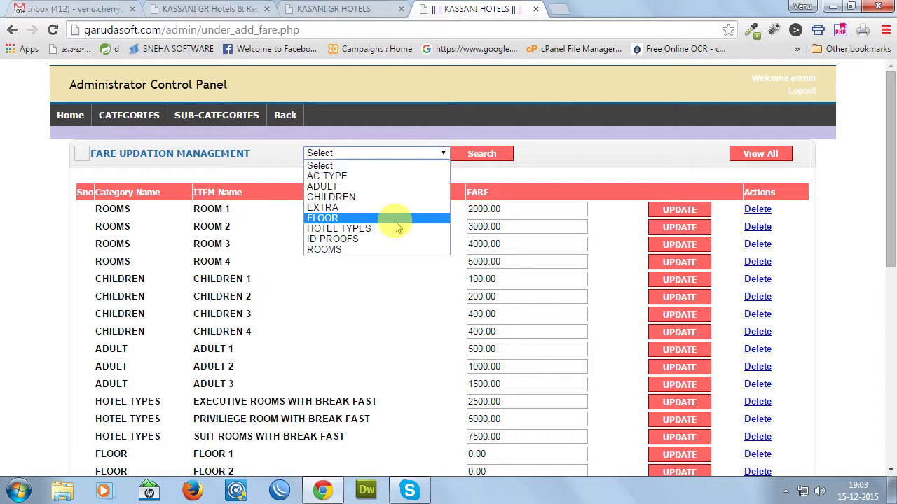
click(398, 230)
click(488, 154)
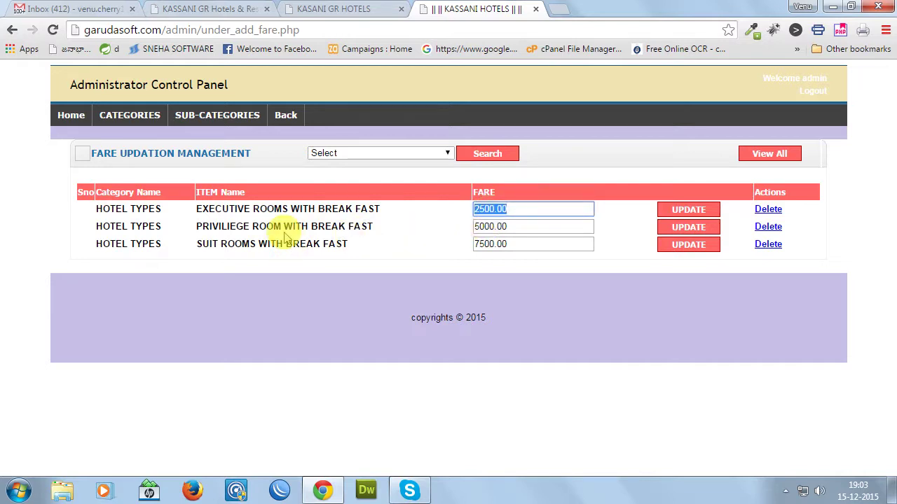
click(482, 226)
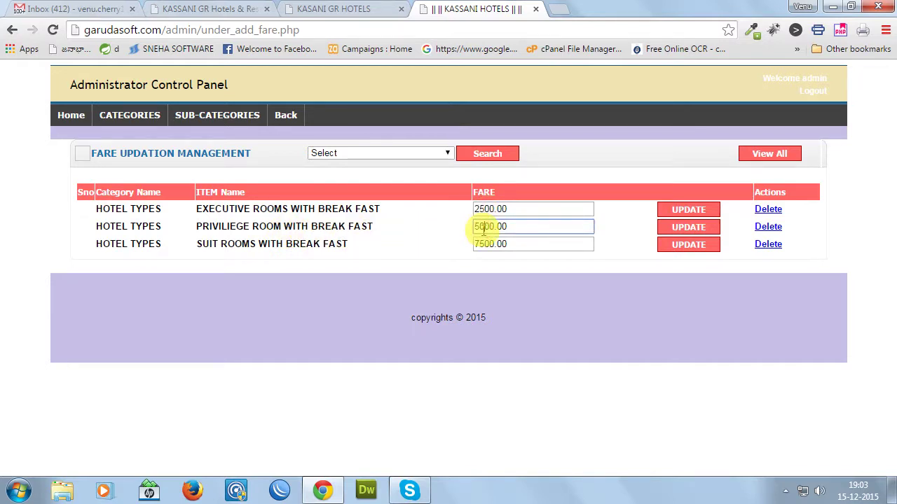
click(482, 246)
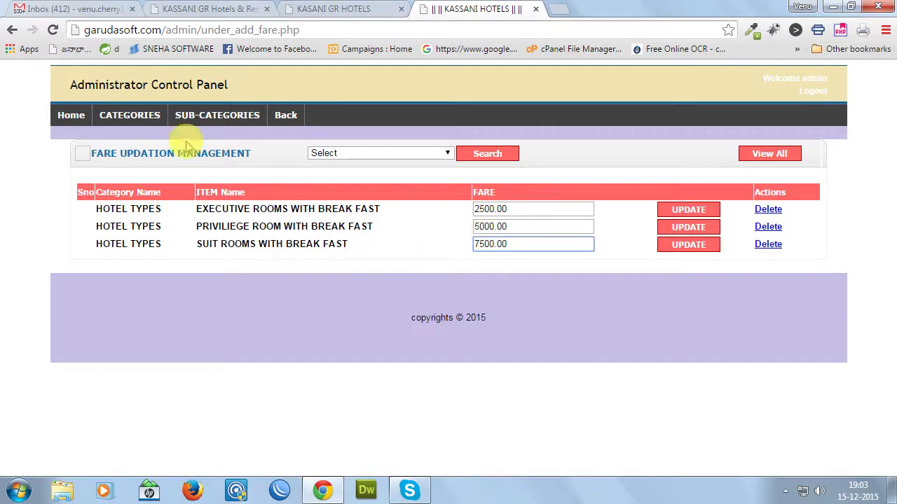
Return to the admin home page and open a blank add-room form from Rooms Management
click(72, 116)
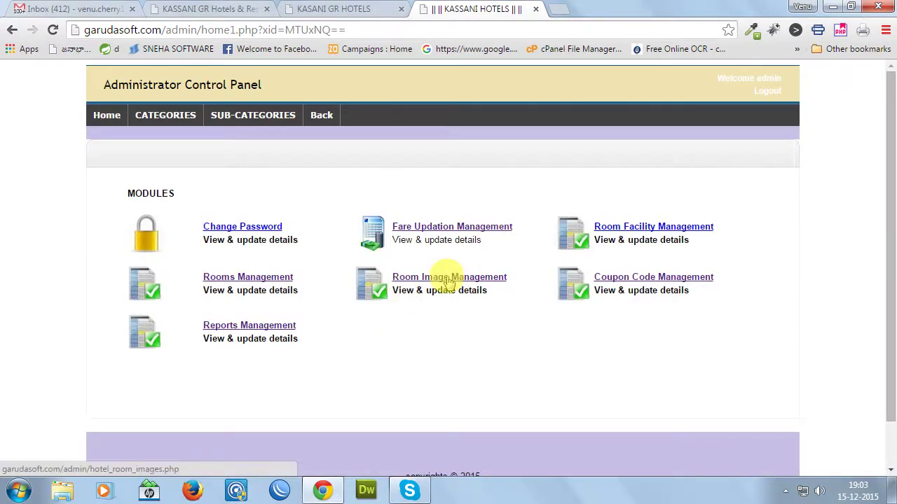
click(279, 286)
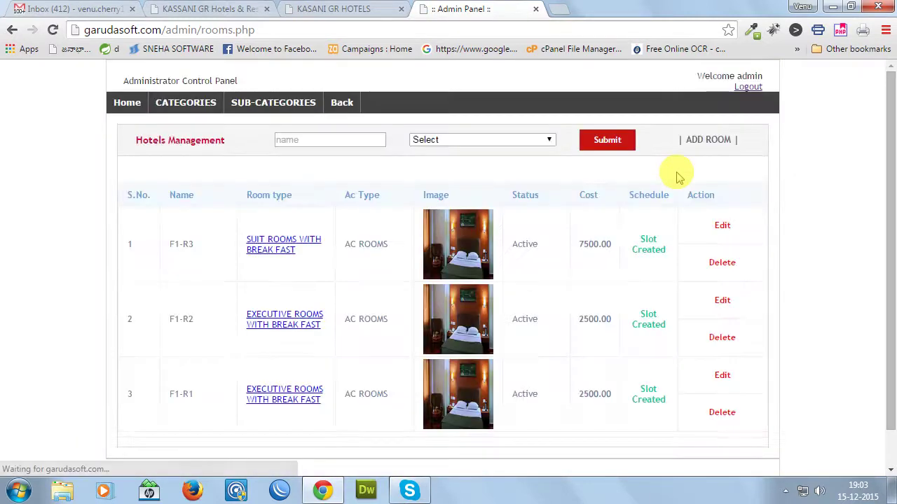
click(707, 141)
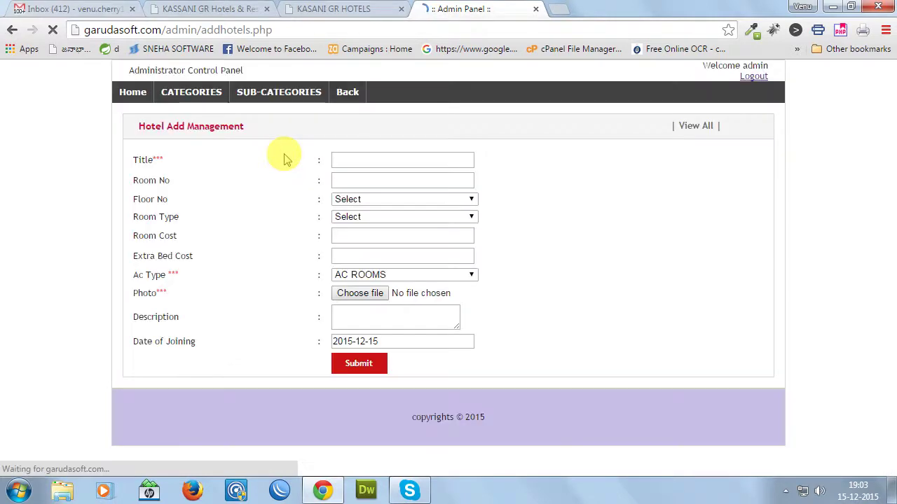
Title the new room F2-R21 in the add-room form
click(343, 159)
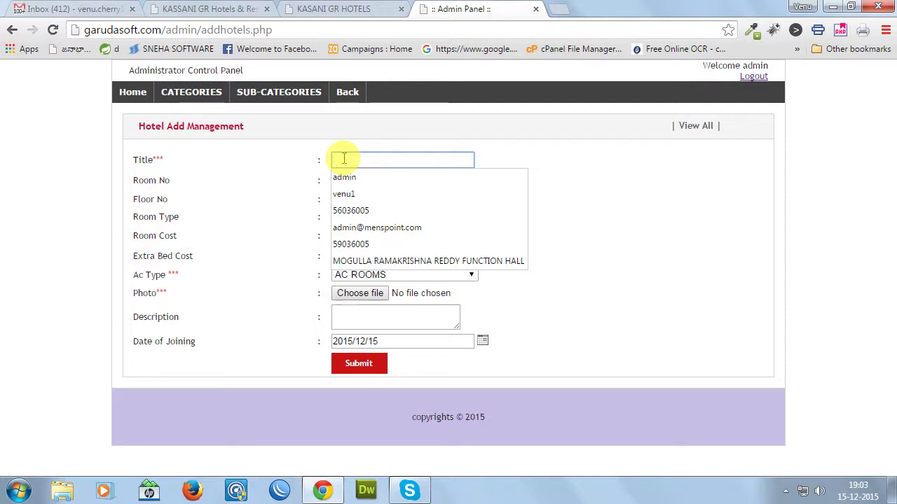
text(F2R1)
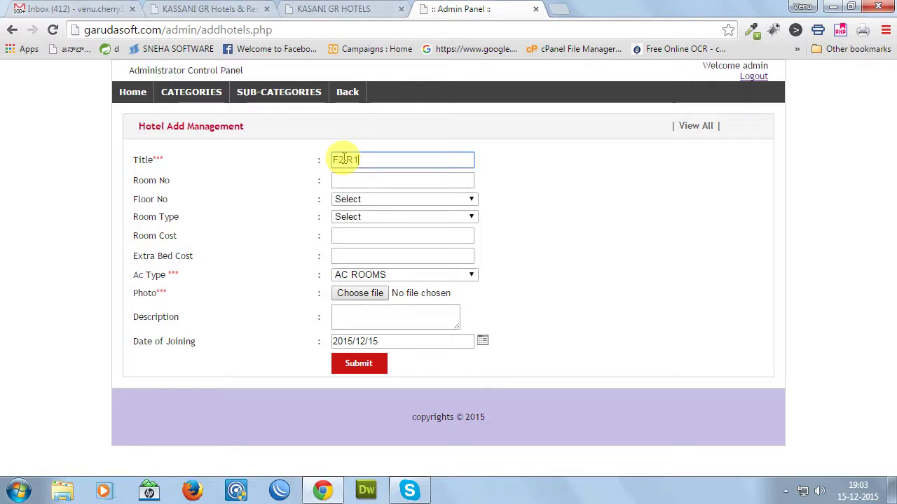
click(344, 159)
text(-)
click(347, 180)
click(356, 161)
text(2)
Set the room number to R21 and assign the room to FLOOR 2
click(353, 181)
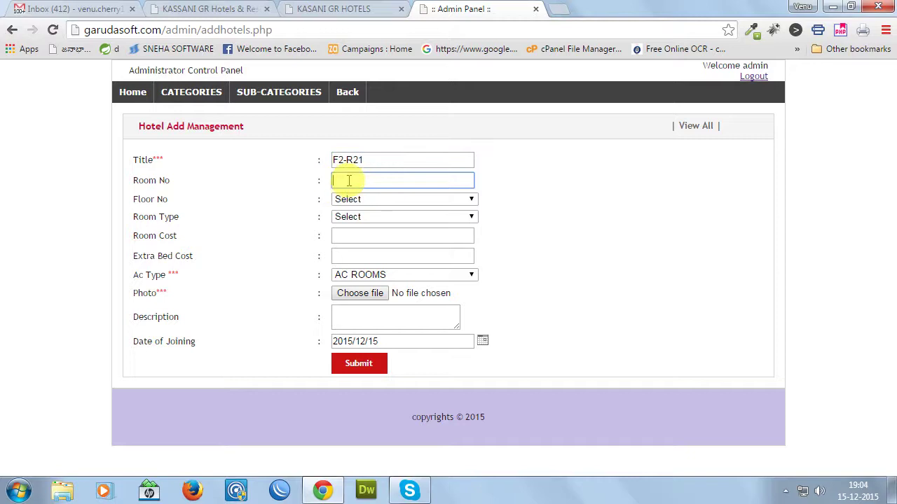
text(R)
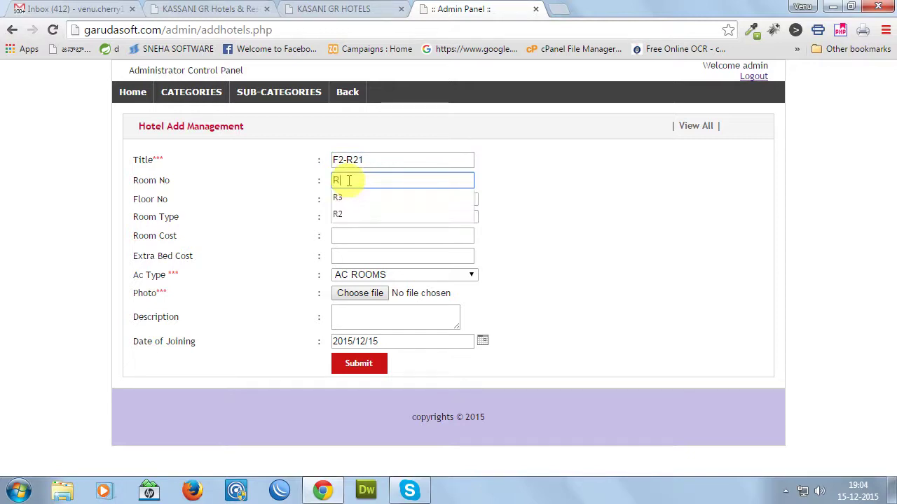
text(21)
key(Tab)
key(Down)
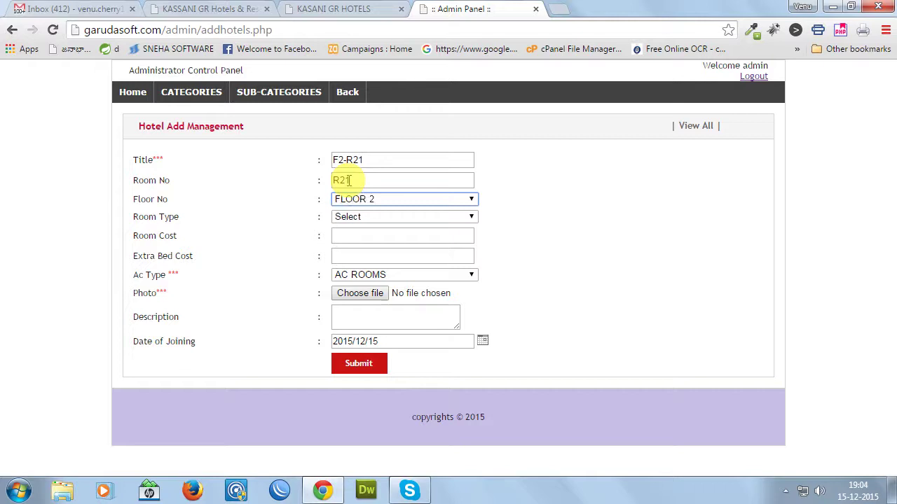
Choose the privilege room with breakfast as the room type and set the extra bed cost to 1000.00, keeping AC ROOMS
key(Tab)
key(Down)
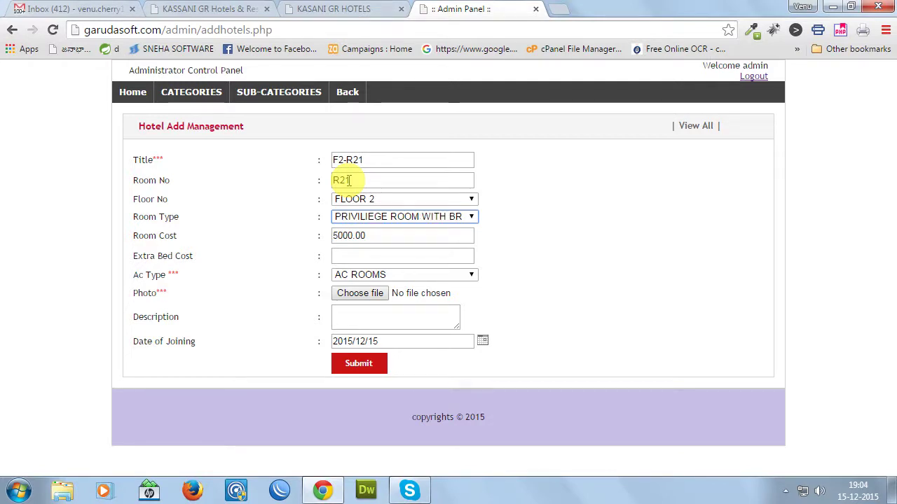
key(Tab)
key(Tab)
text(1)
key(Down)
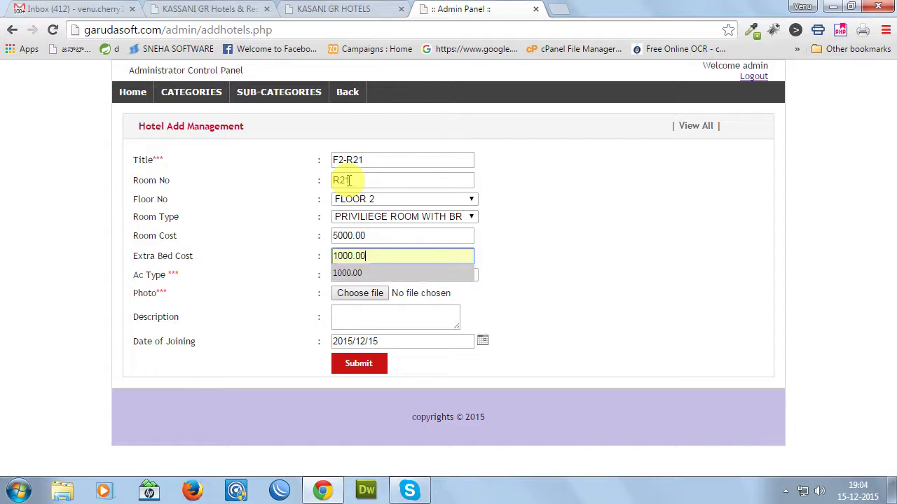
key(Tab)
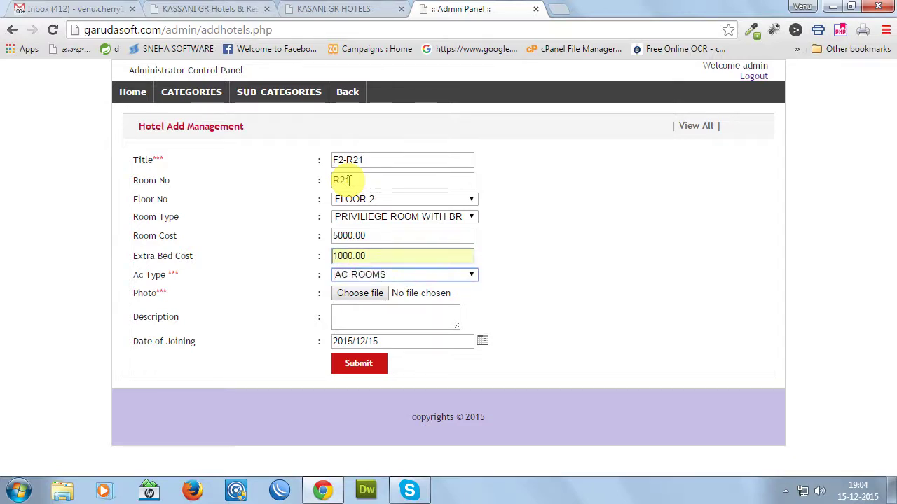
key(Tab)
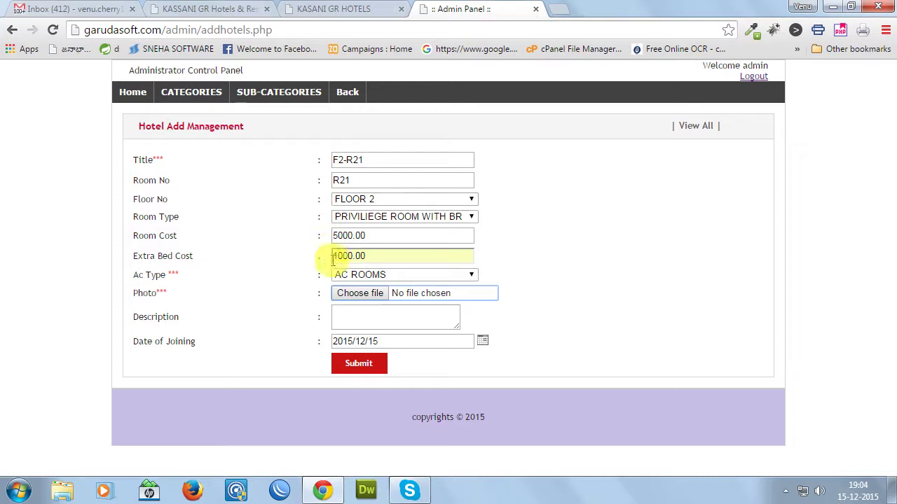
Attach IMAG3587.jpg as the room photo and enter the description "Nice Room"
click(357, 293)
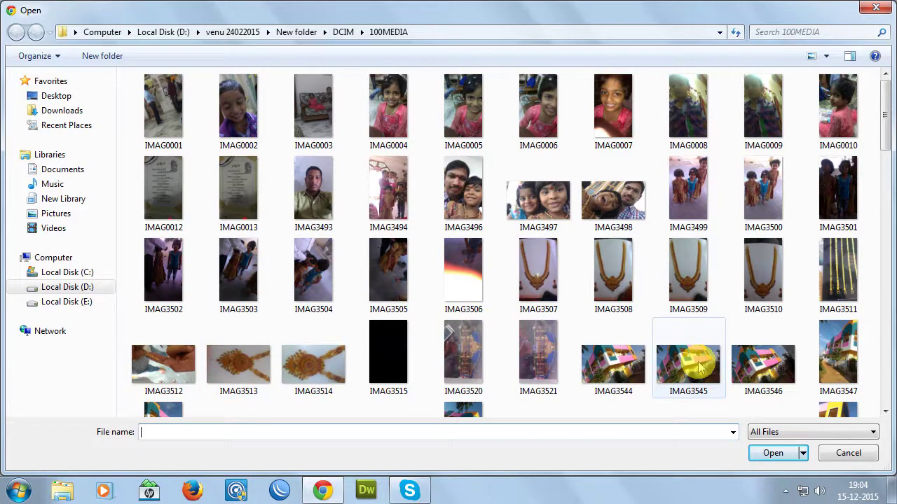
double_click(753, 369)
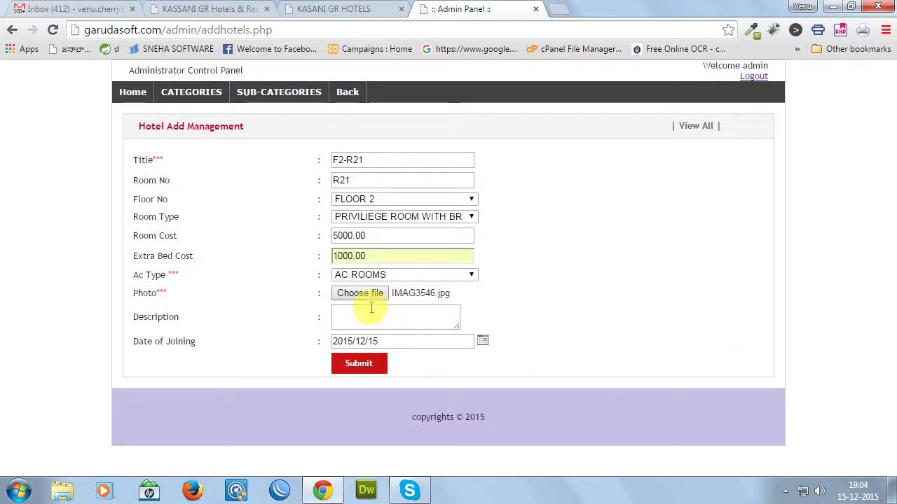
click(378, 295)
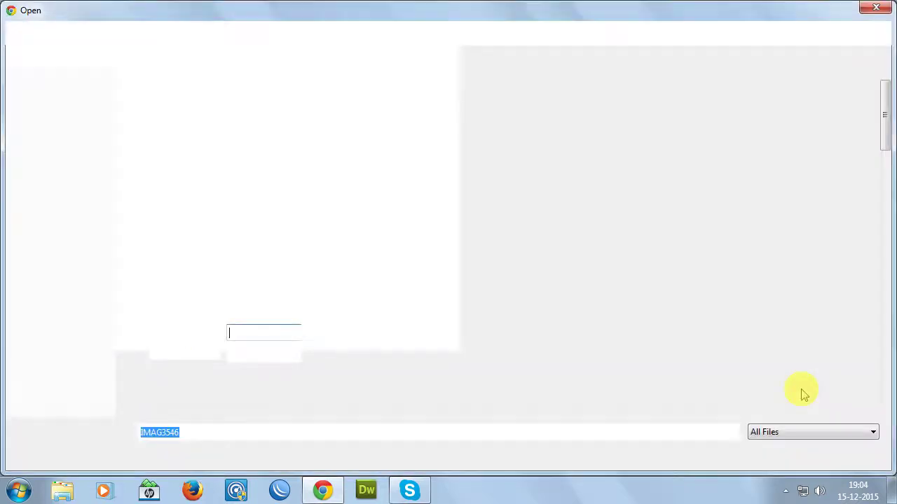
scroll(841, 281, down, 10)
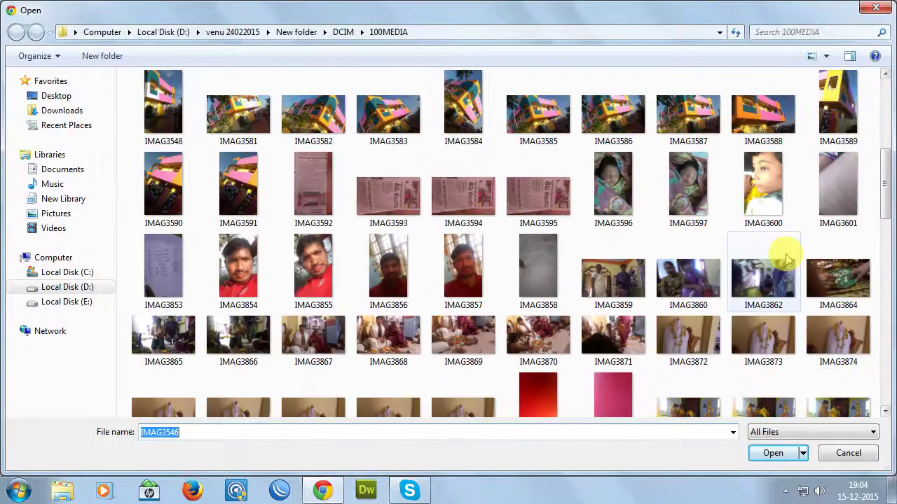
key(Escape)
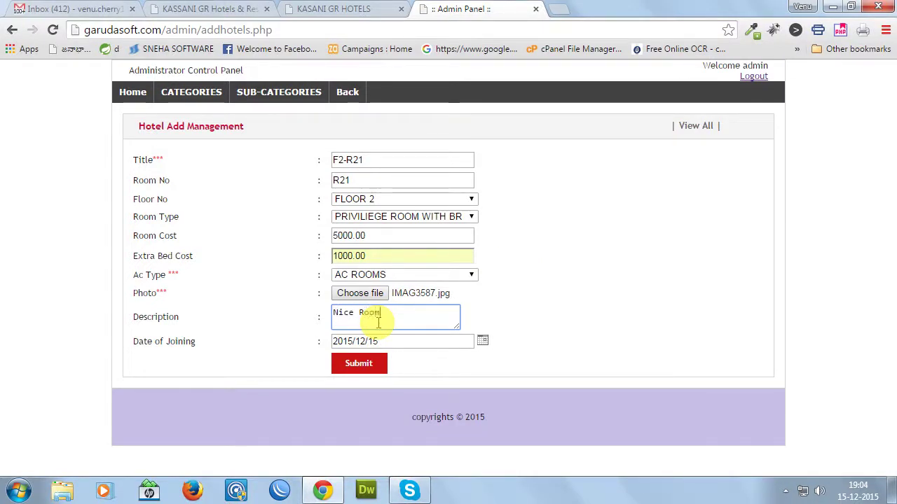
Replace the room photo with the 877_Executive Room image from the Desktop folder
click(360, 293)
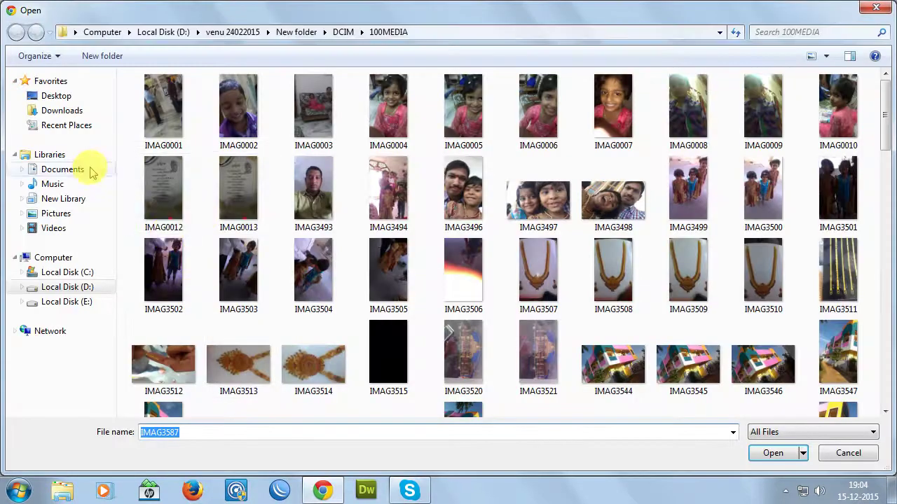
click(86, 100)
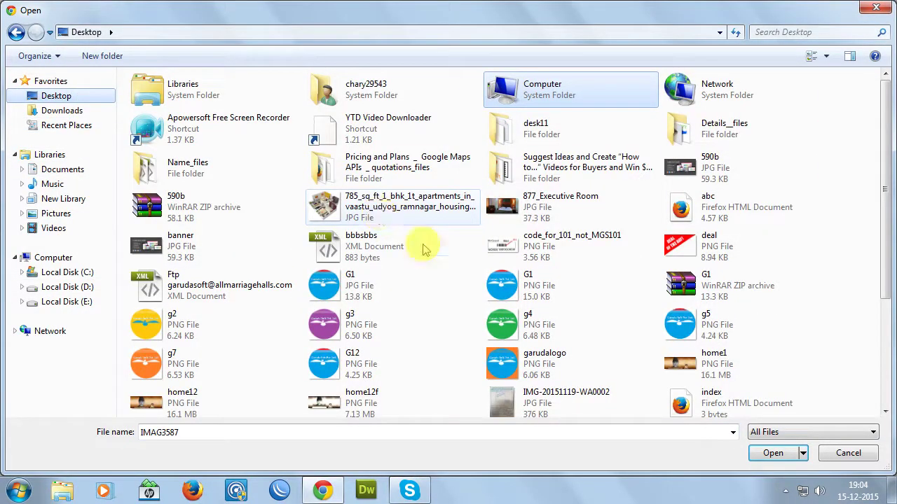
click(573, 202)
double_click(573, 202)
Submit the new room and add a schedule for F2-R21 from the list of all rooms
click(368, 365)
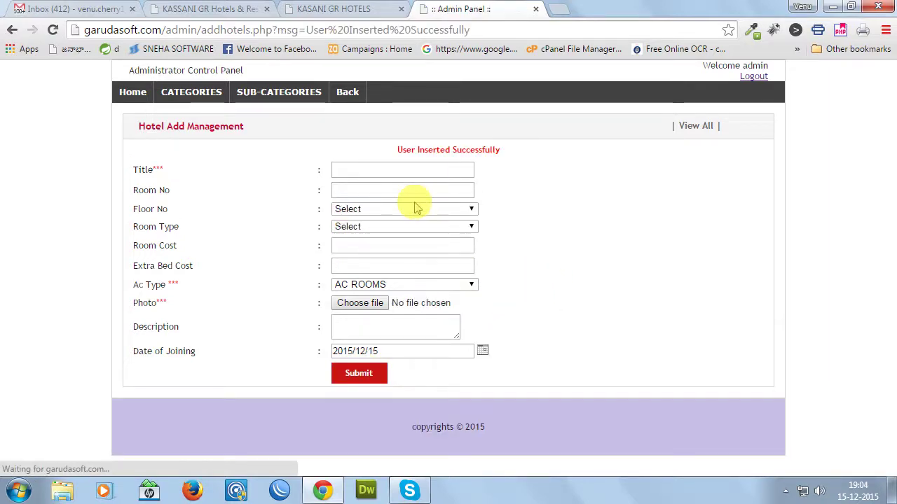
click(701, 126)
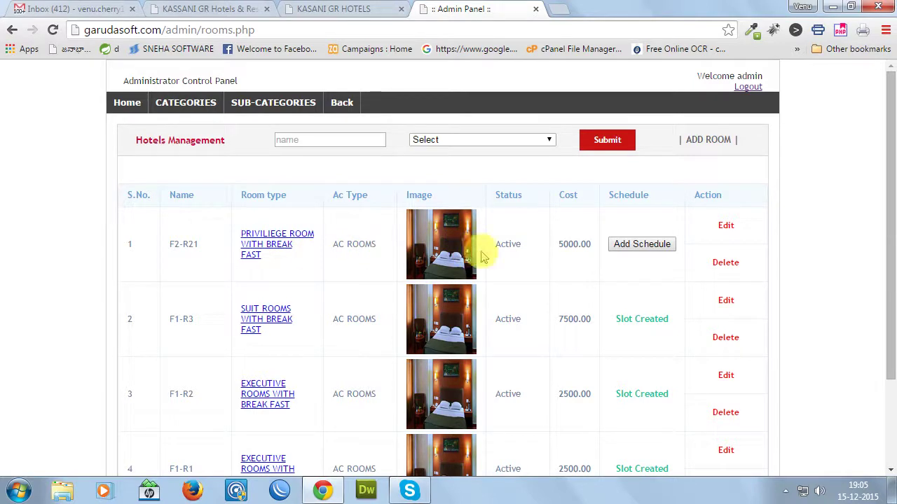
click(641, 254)
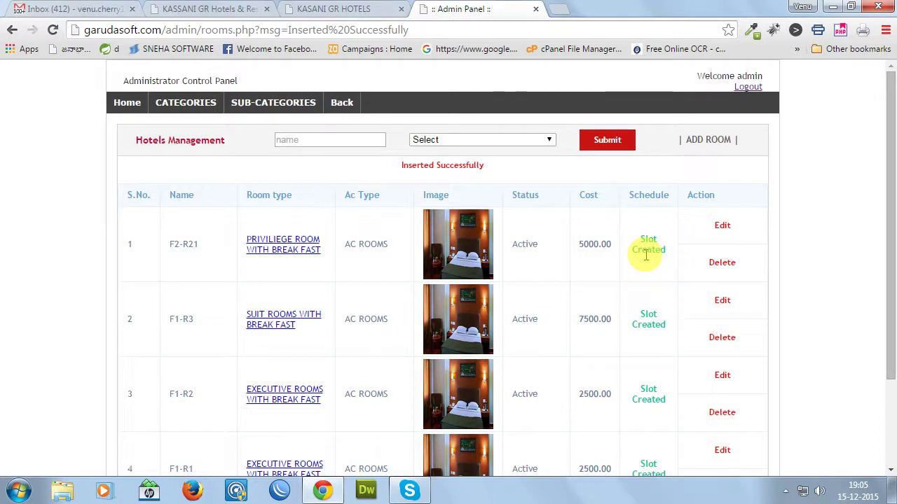
Switch to the public hotel website, open its Rooms page and look through the room listings
click(354, 8)
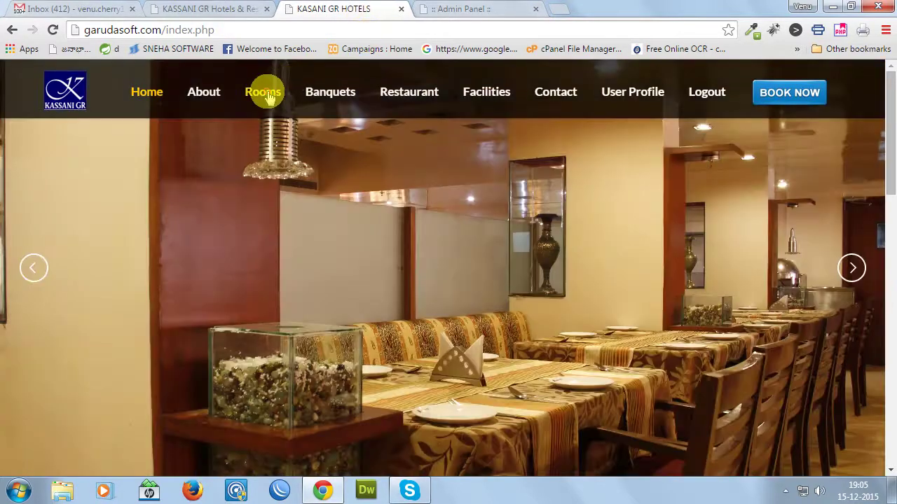
click(261, 91)
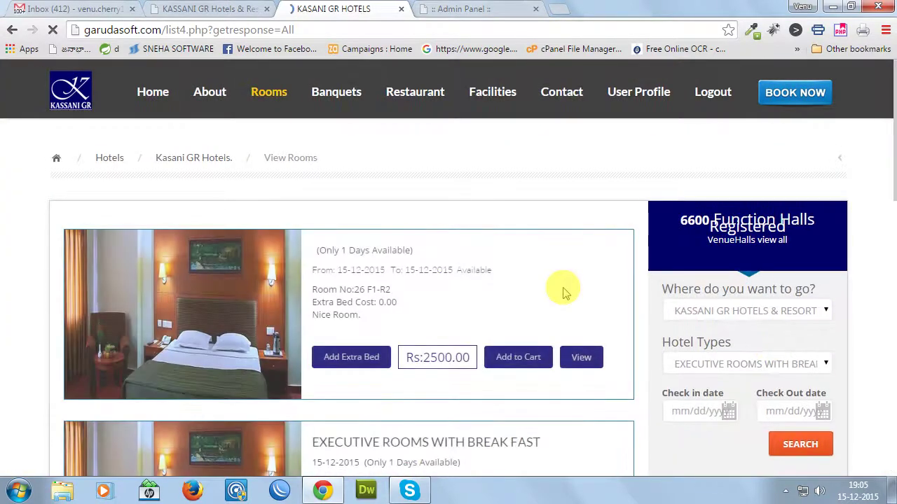
scroll(563, 294, down, 1)
scroll(563, 293, down, 10)
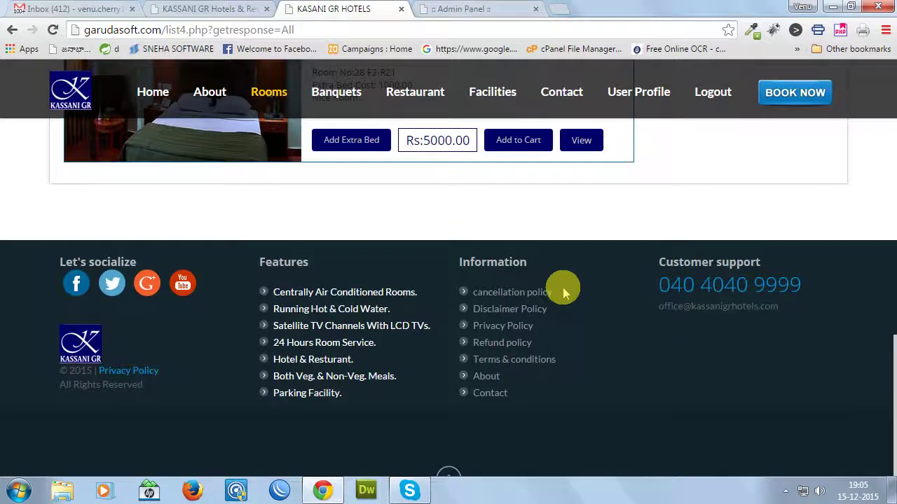
scroll(564, 293, up, 4)
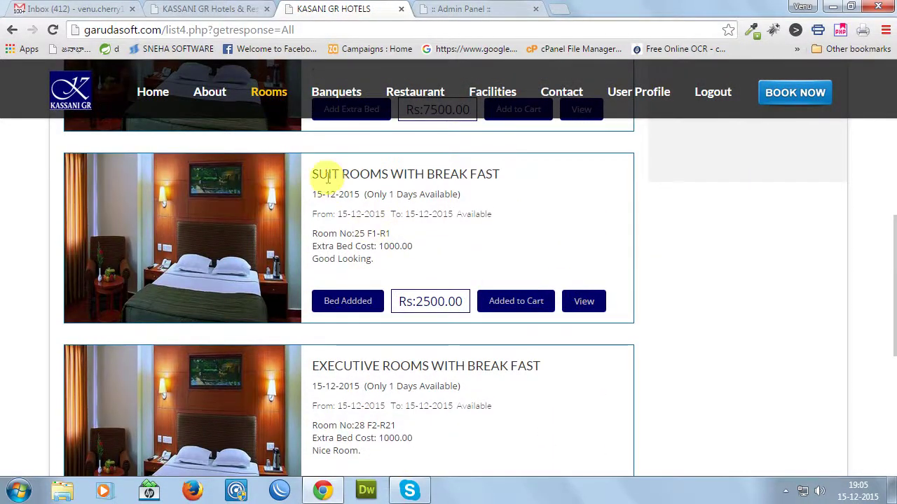
triple_click(325, 176)
click(344, 214)
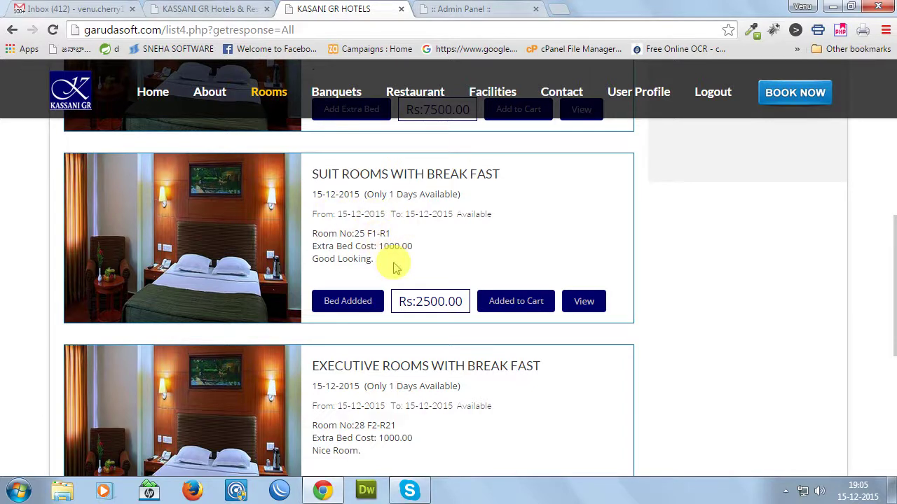
scroll(393, 266, up, 5)
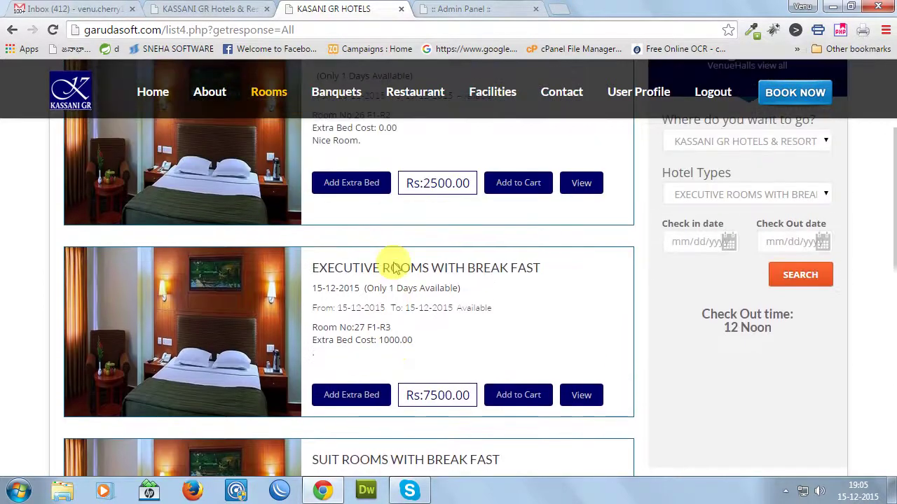
scroll(393, 266, up, 1)
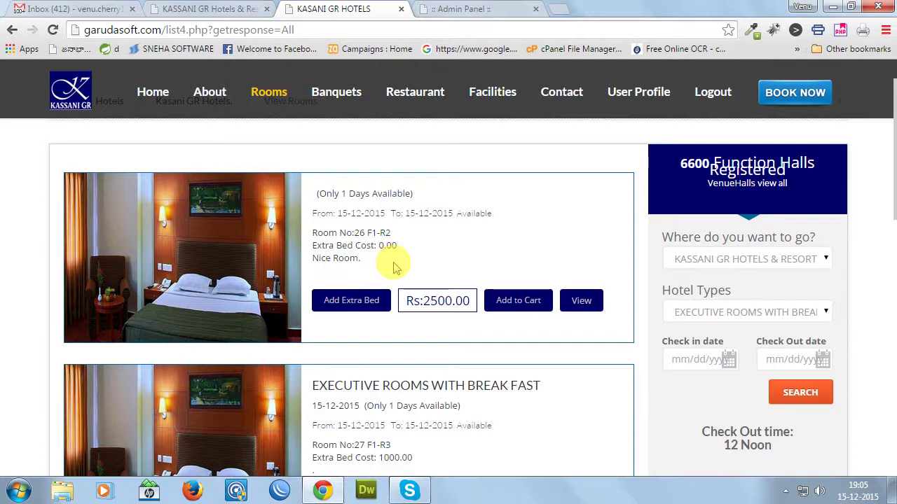
scroll(394, 266, down, 1)
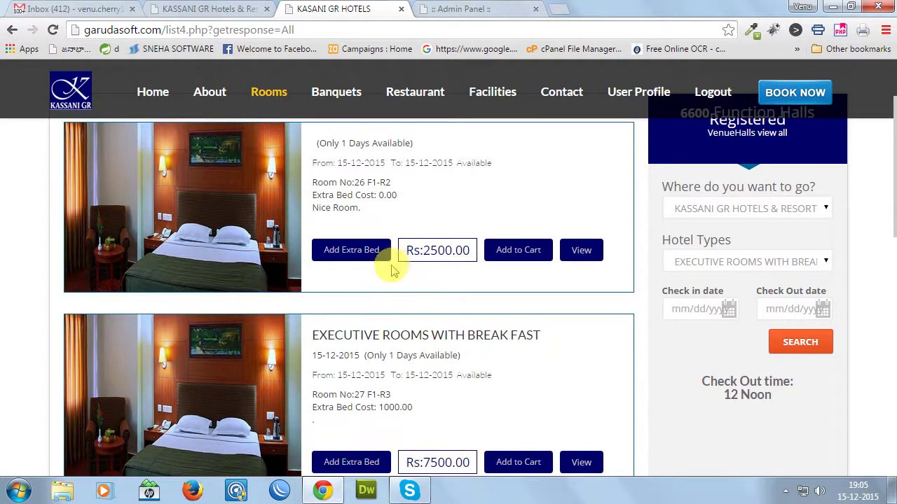
scroll(389, 194, down, 4)
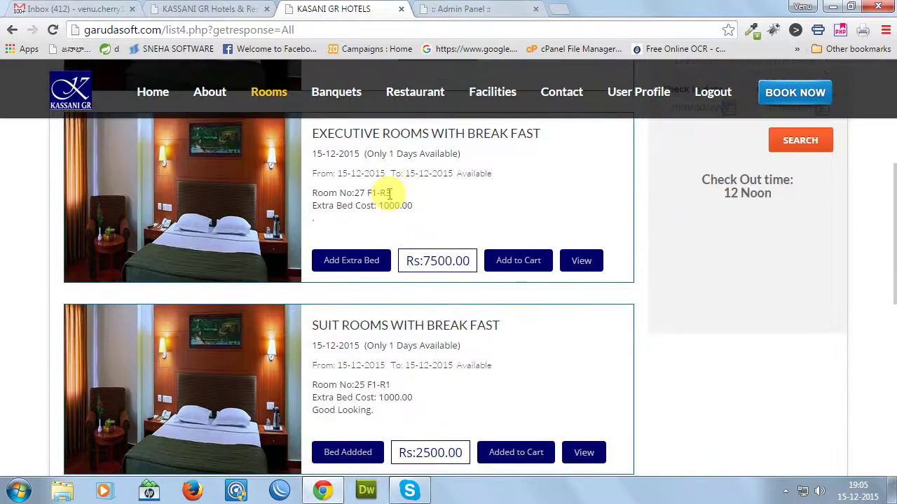
scroll(389, 194, down, 3)
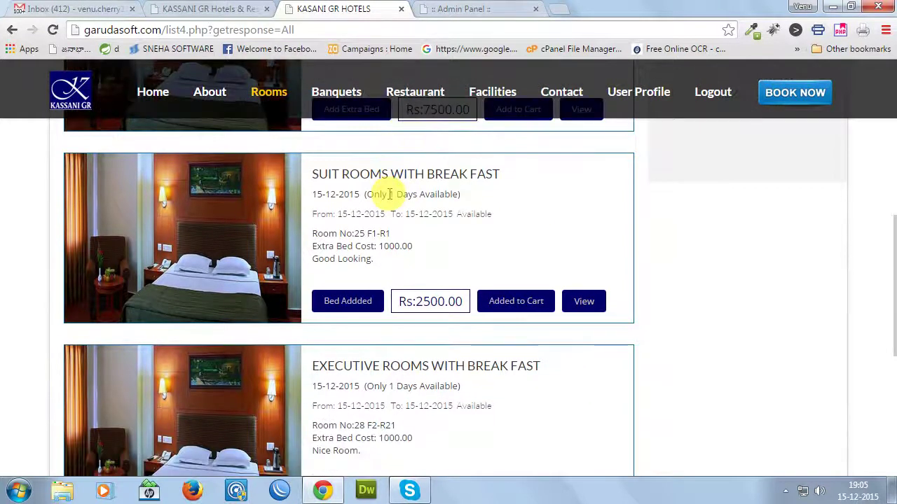
Check the availability, room number and extra bed cost in the F2-R21 listing and view its details page
scroll(391, 194, down, 3)
triple_click(376, 228)
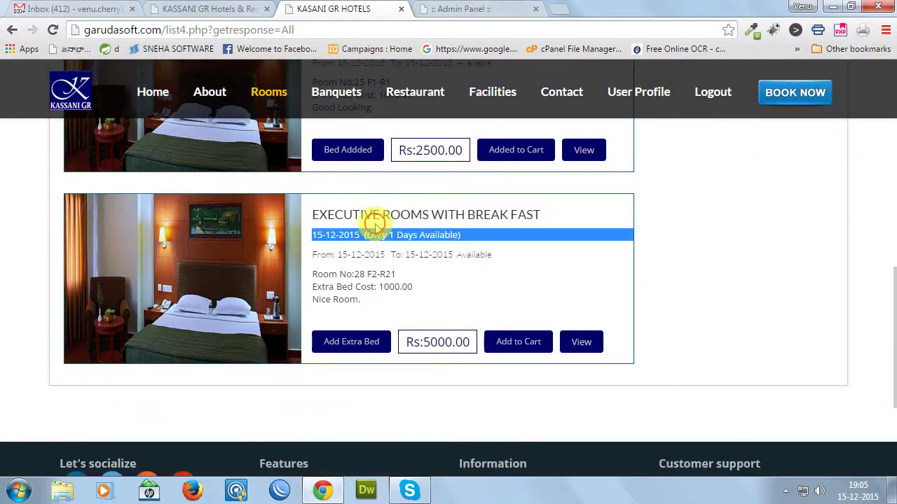
double_click(372, 276)
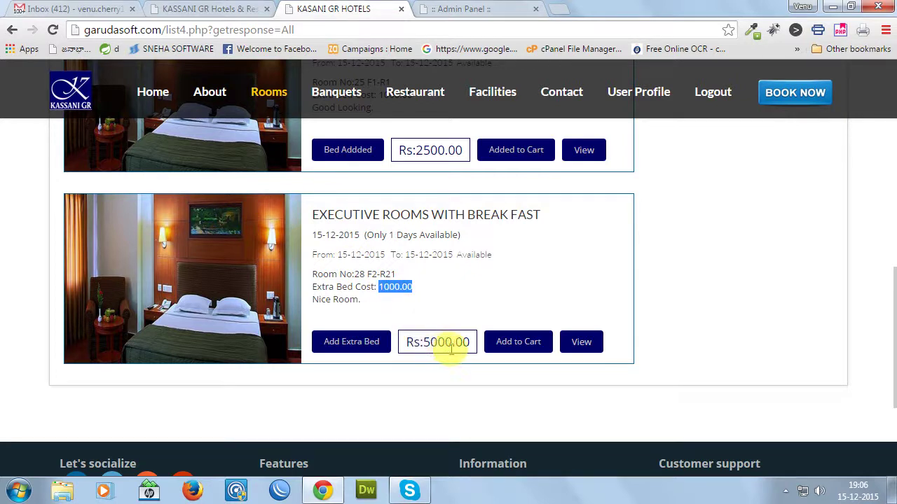
click(580, 345)
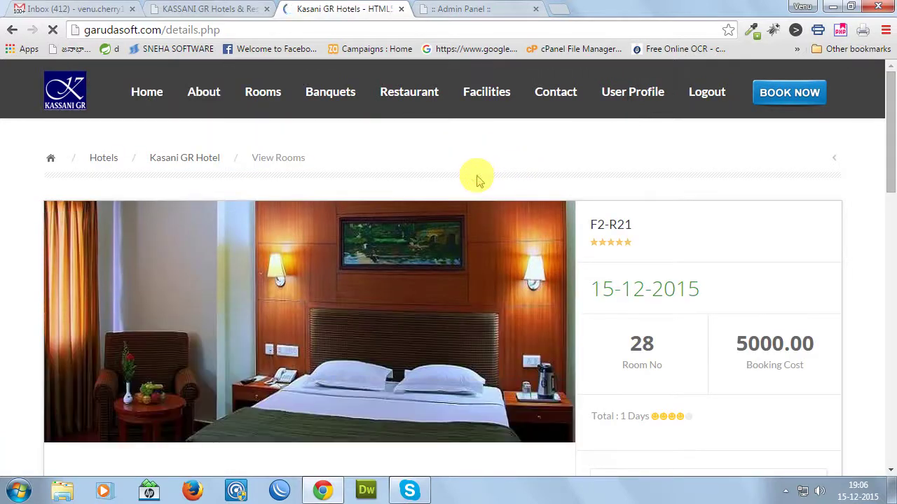
scroll(477, 176, down, 1)
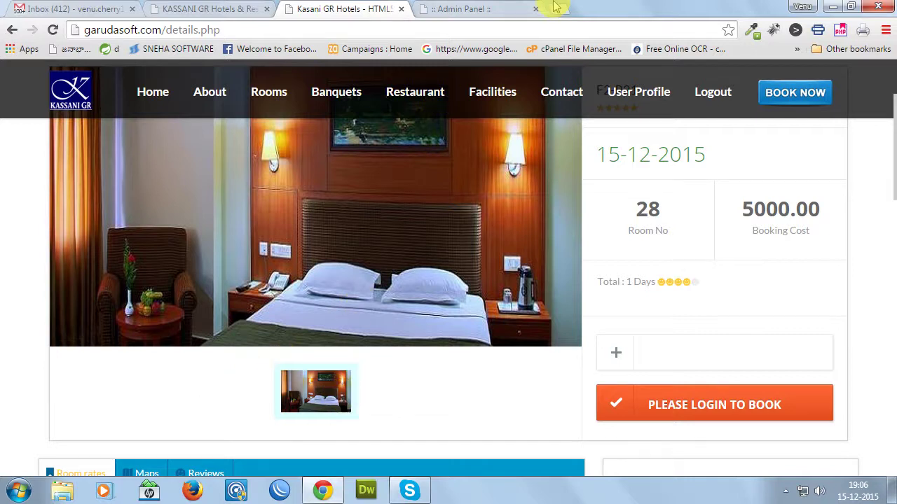
Switch back to the admin panel and return to its home page of modules
click(503, 7)
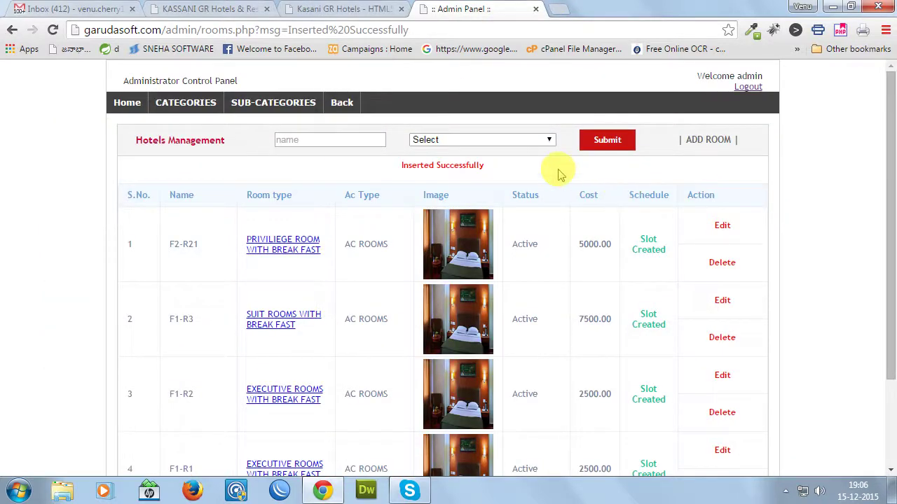
click(128, 104)
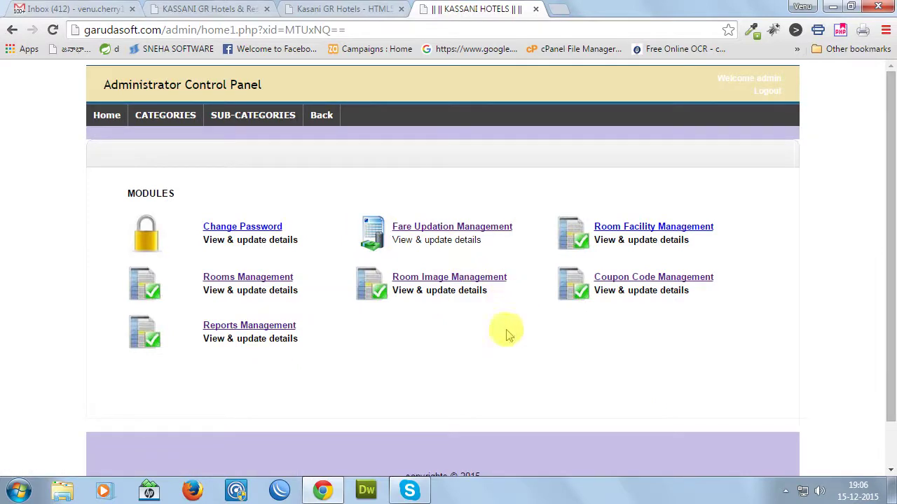
Open Room Image Management and upload the 785_sq_ft_1_bhk apartment JPG as a photo for room F2-R21 on Floor 2
click(461, 278)
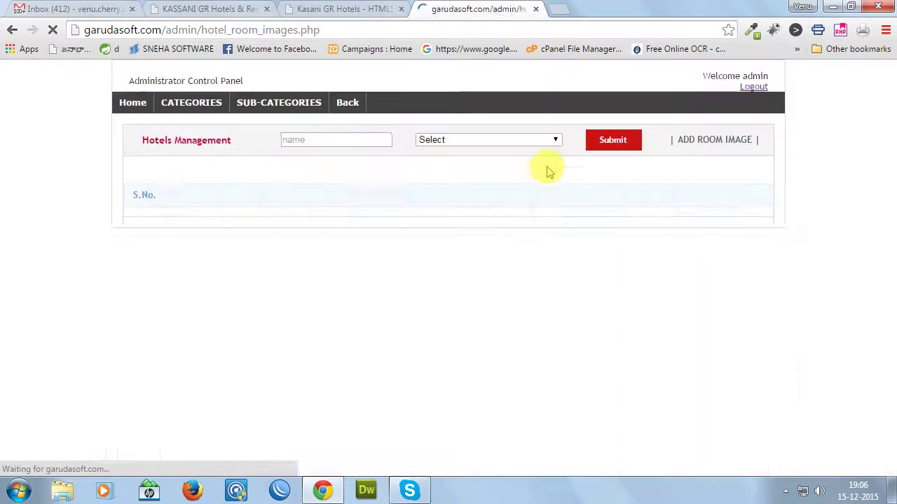
click(712, 140)
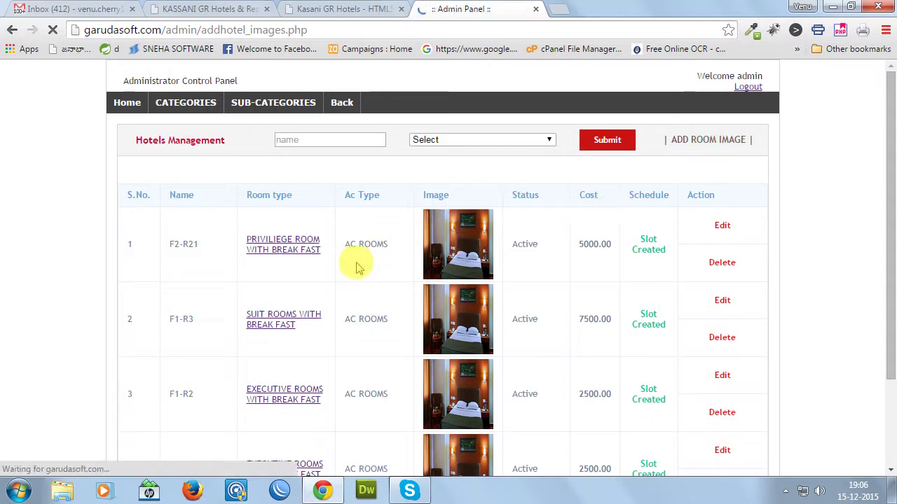
click(416, 162)
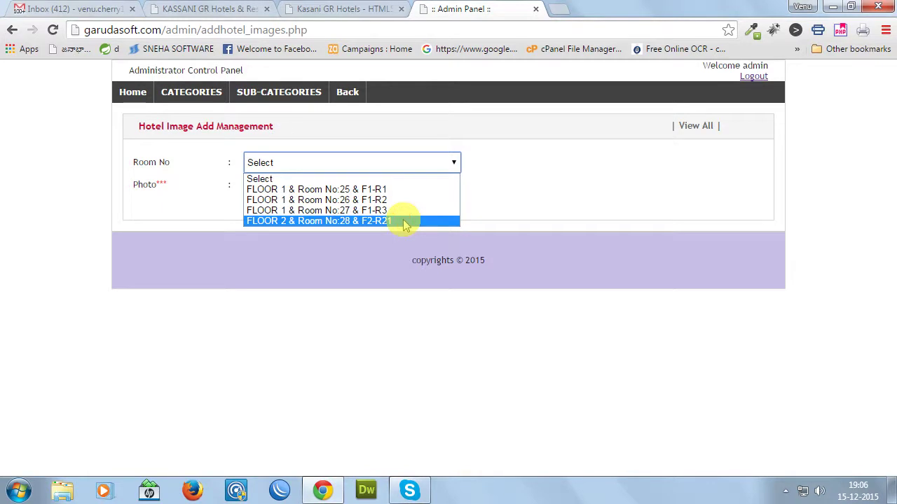
click(405, 221)
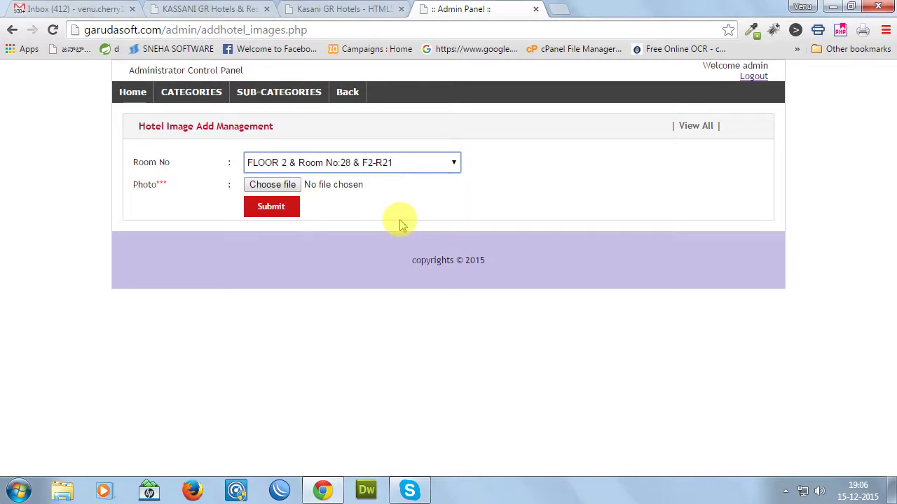
click(283, 186)
double_click(350, 206)
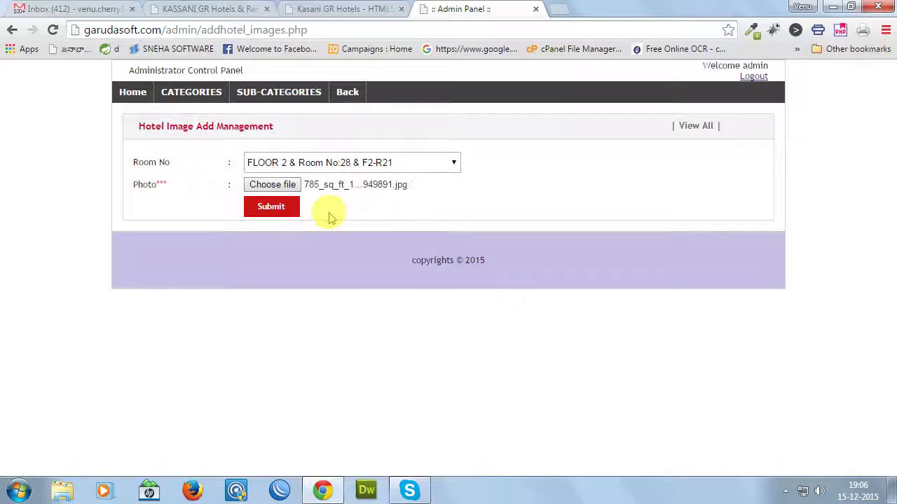
click(293, 208)
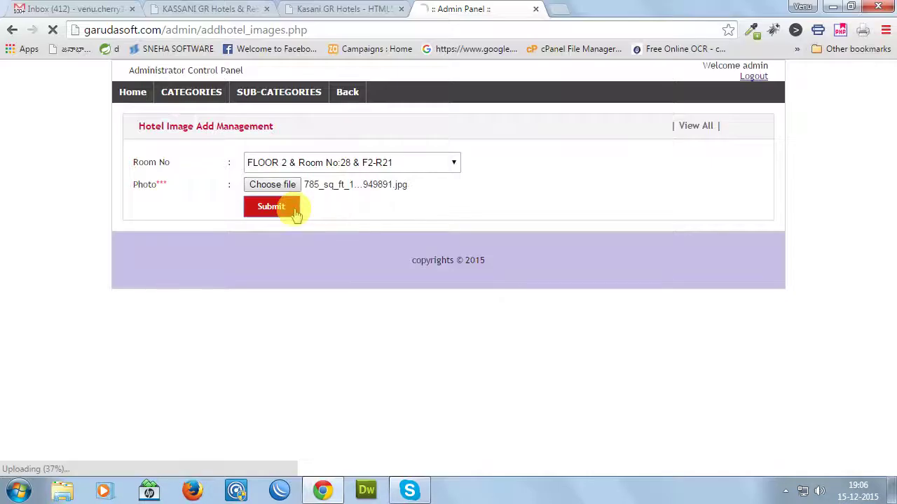
Upload deal.png as another photo for room F2-R21 on Floor 2
click(340, 172)
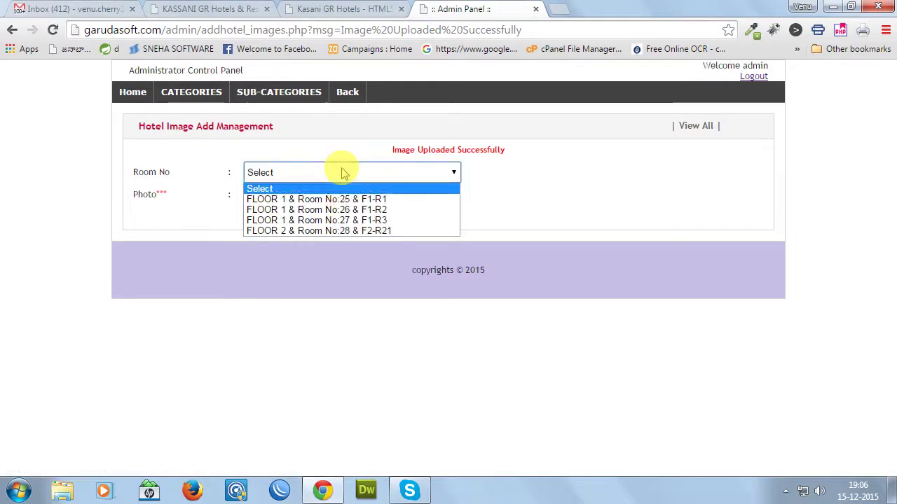
click(355, 233)
click(300, 194)
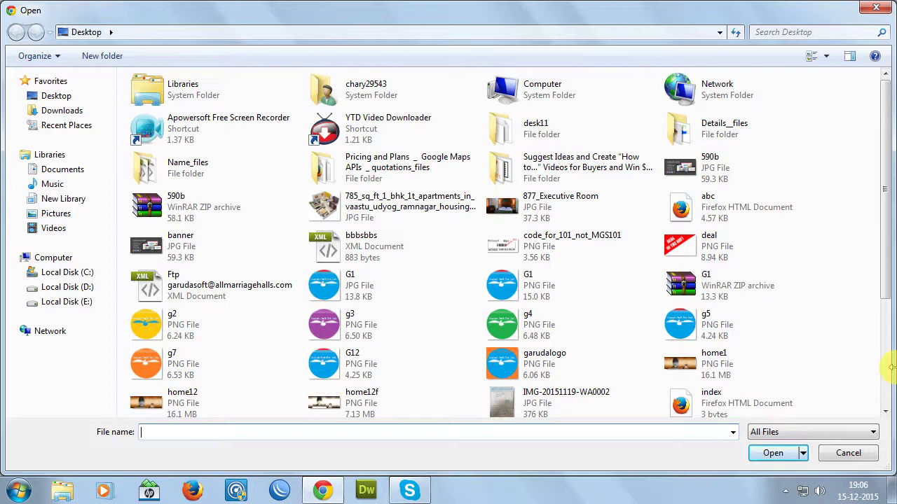
double_click(722, 254)
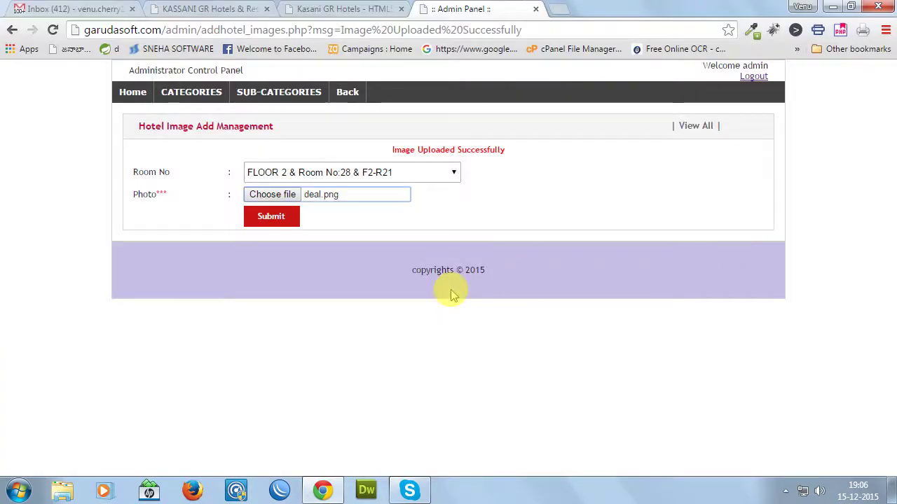
click(280, 217)
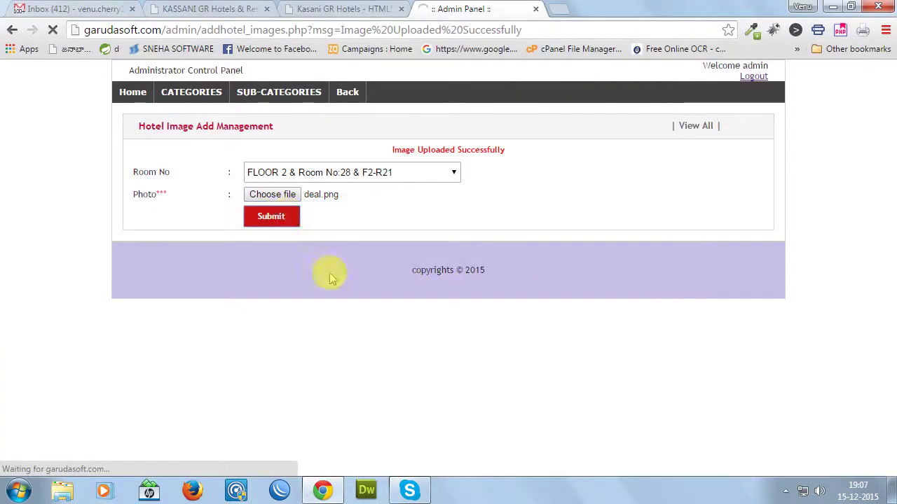
Upload 590b.jpg as a further photo for room F2-R21 on Floor 2
click(363, 175)
click(355, 231)
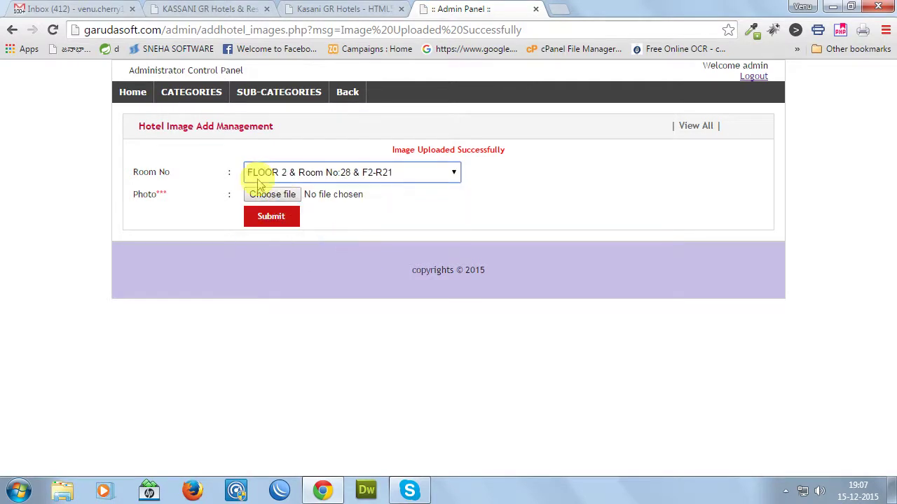
click(261, 194)
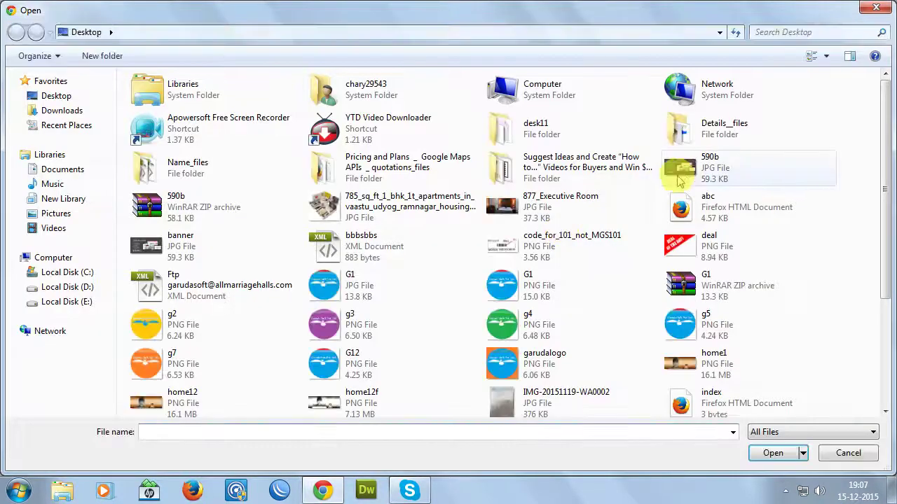
double_click(683, 169)
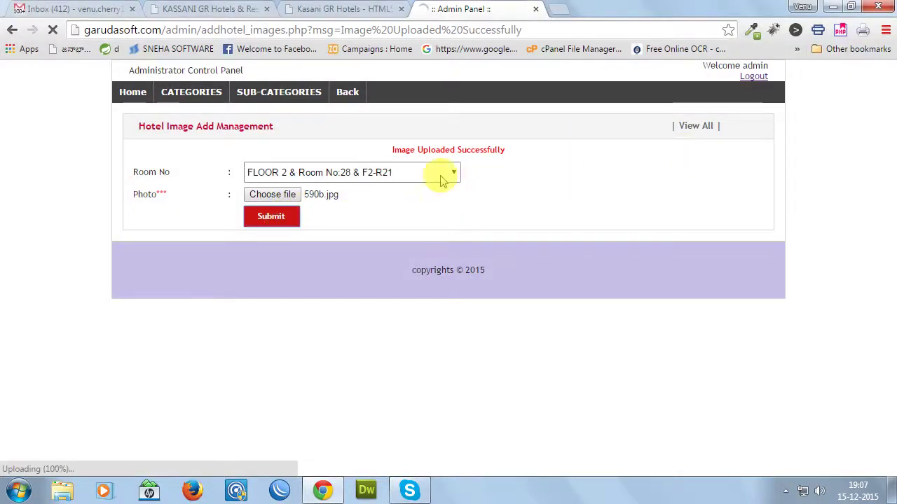
Switch to the public hotel website, reload it and open the F2-R21 details page from the Rooms listings
click(347, 8)
key(F5)
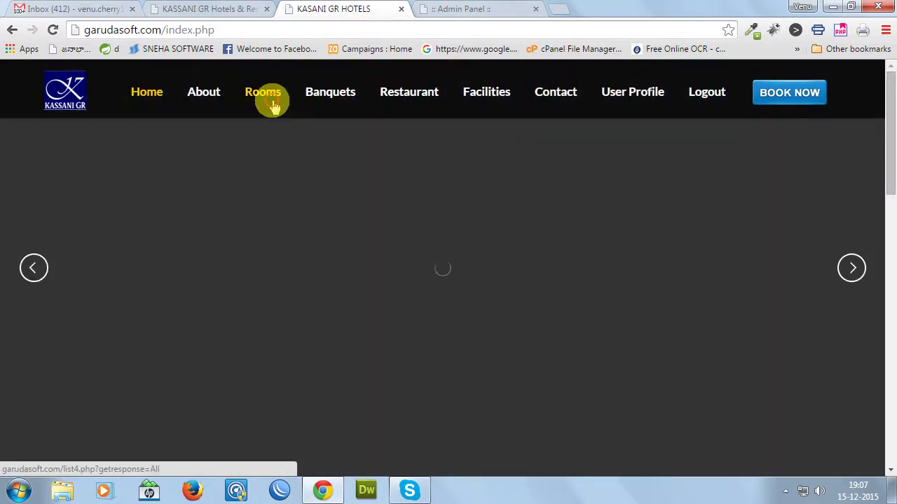
click(272, 105)
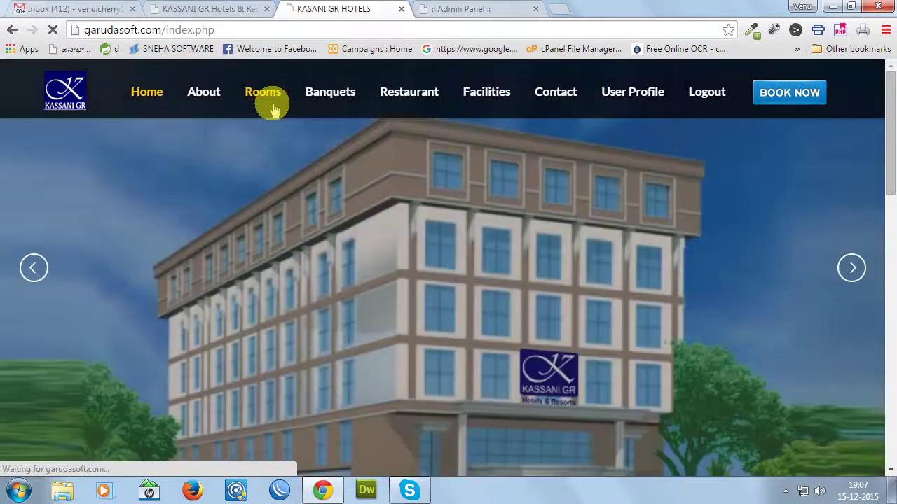
scroll(893, 381, down, 3)
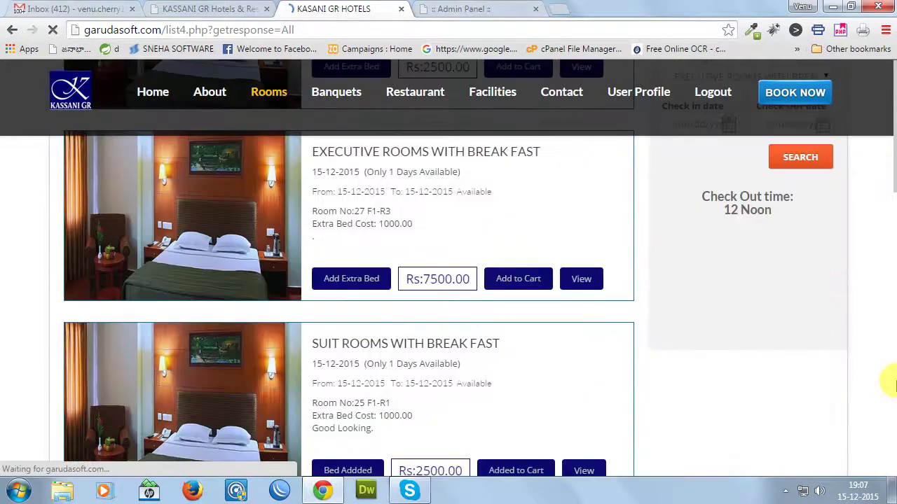
scroll(891, 382, down, 5)
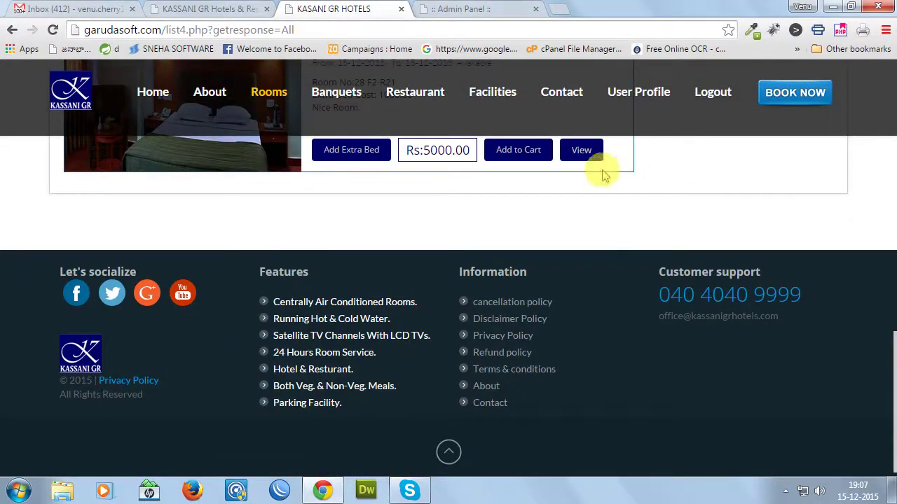
click(578, 153)
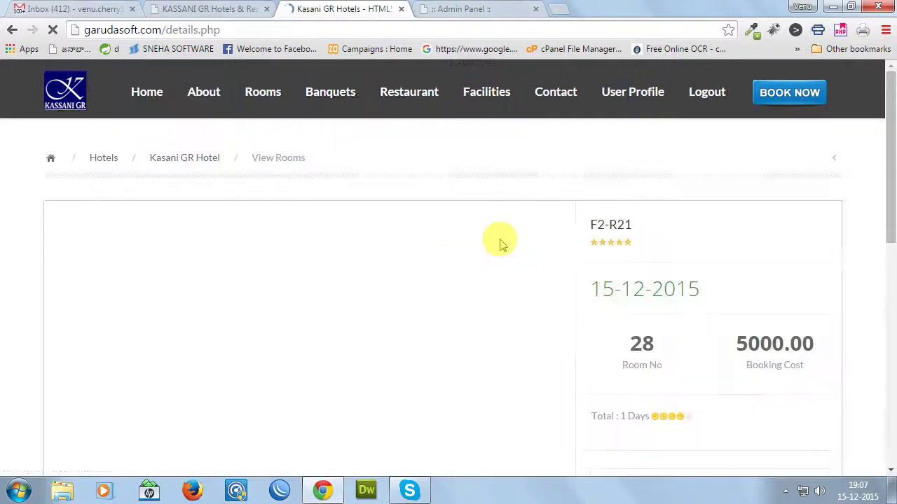
Look through the uploaded photos in the image gallery of room F2-R21
scroll(500, 244, down, 1)
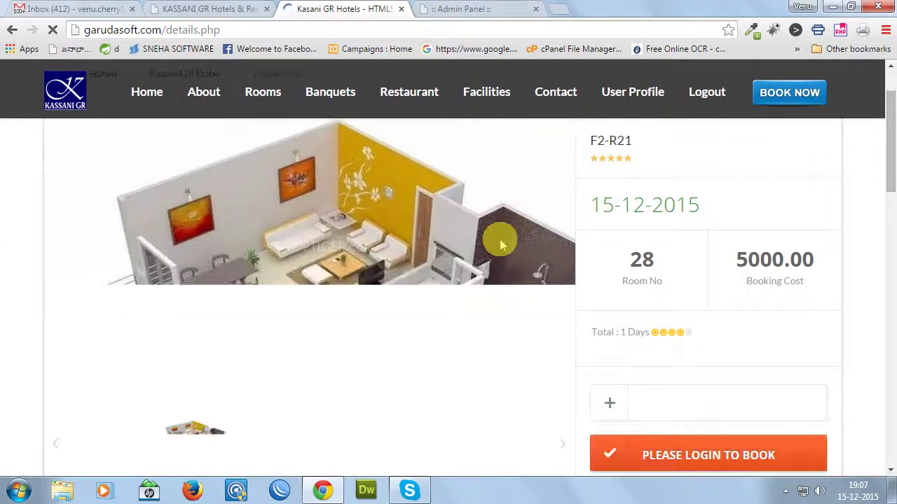
scroll(500, 244, down, 2)
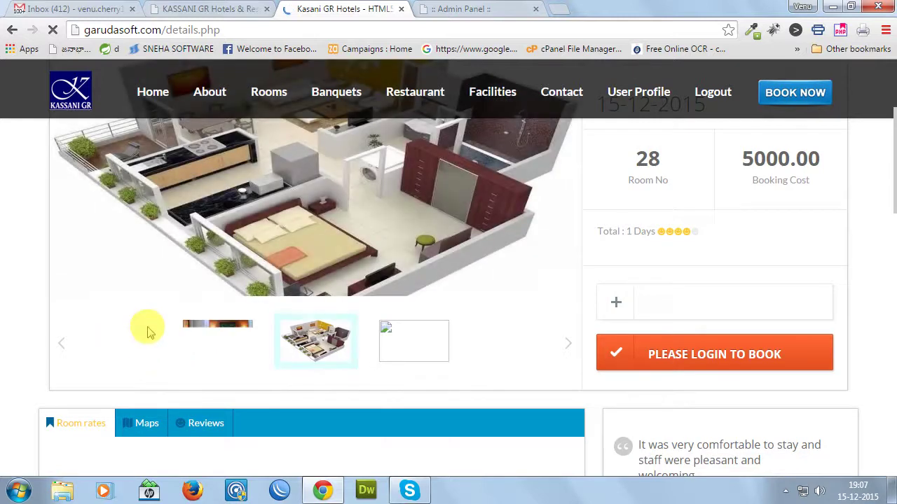
click(203, 346)
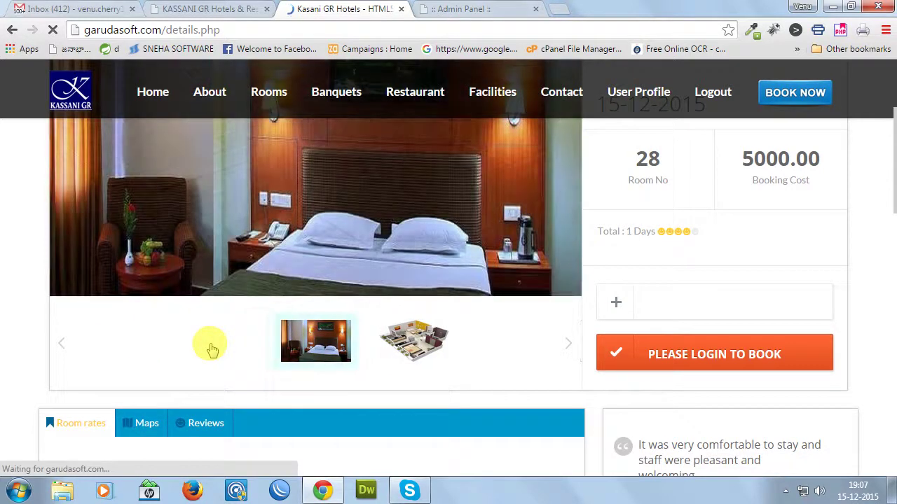
click(413, 354)
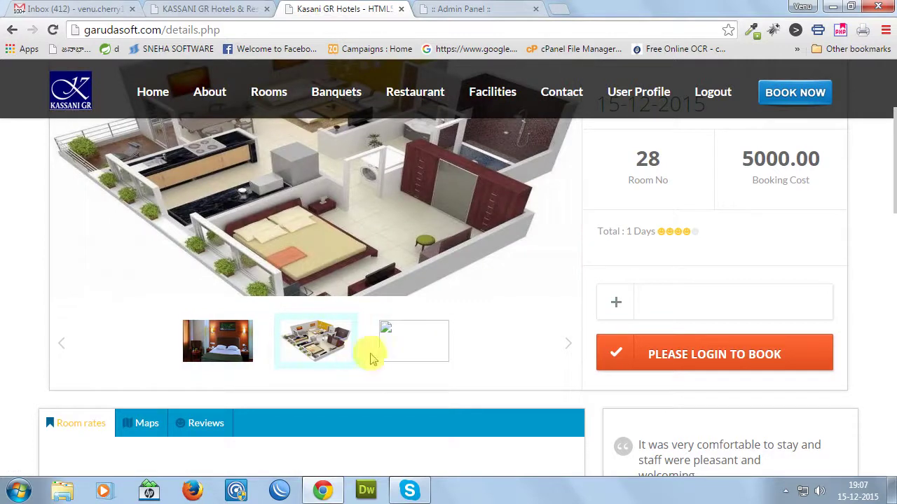
click(389, 351)
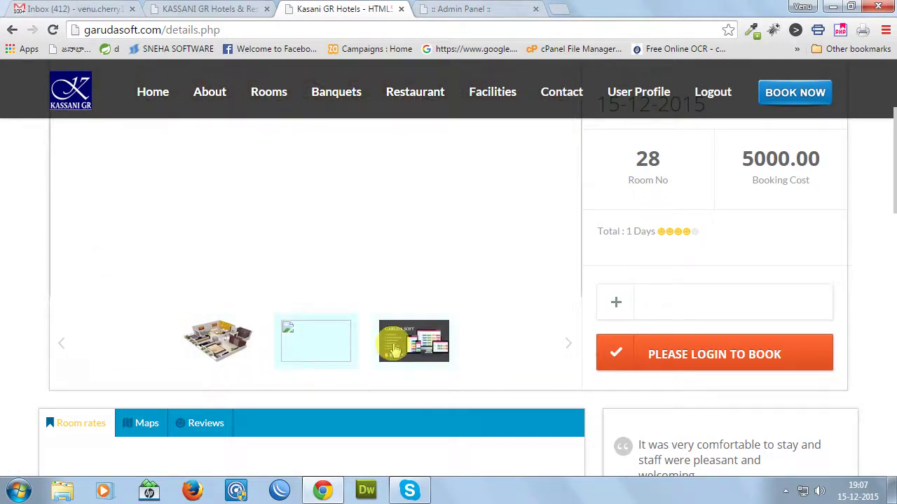
Switch back to the admin panel, remove the icohp-pool and icohp-air facilities from room F2-R21 in Room Facility Management and submit
click(492, 7)
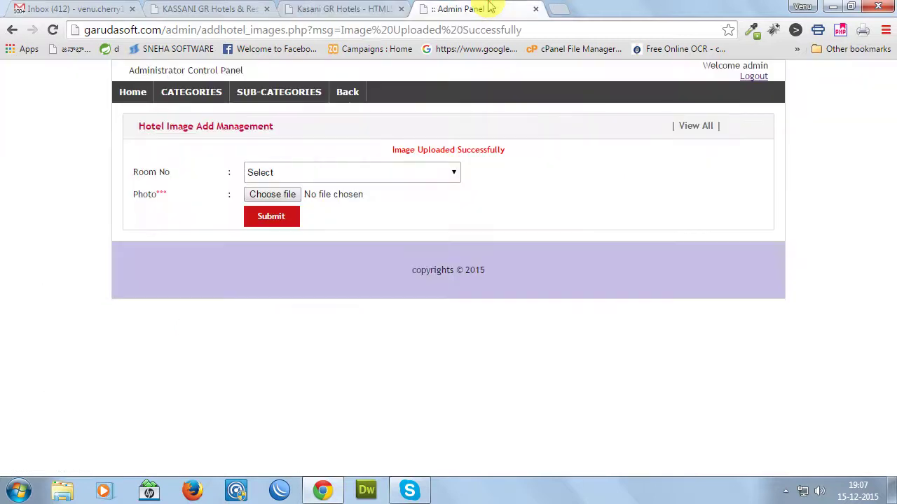
click(136, 93)
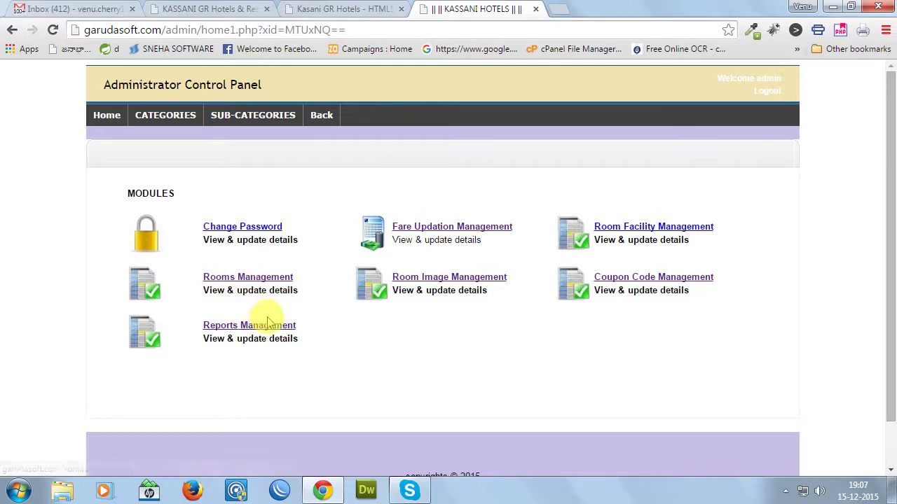
click(633, 226)
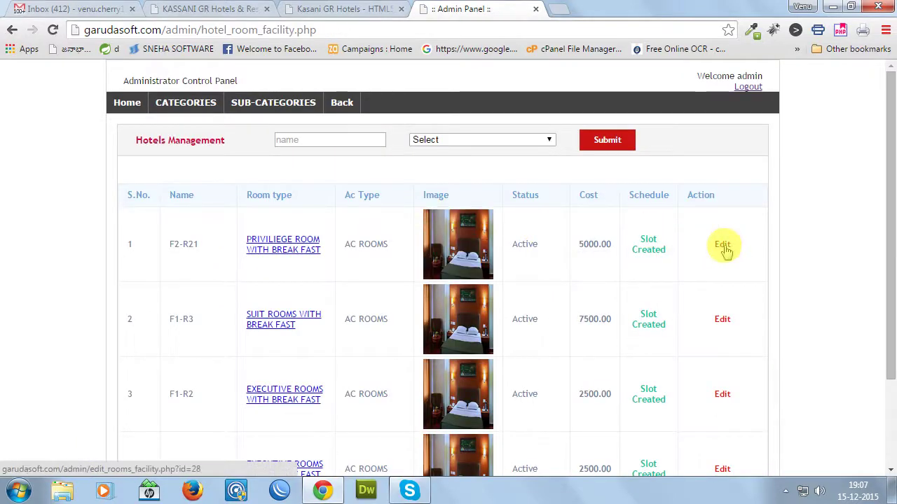
click(722, 245)
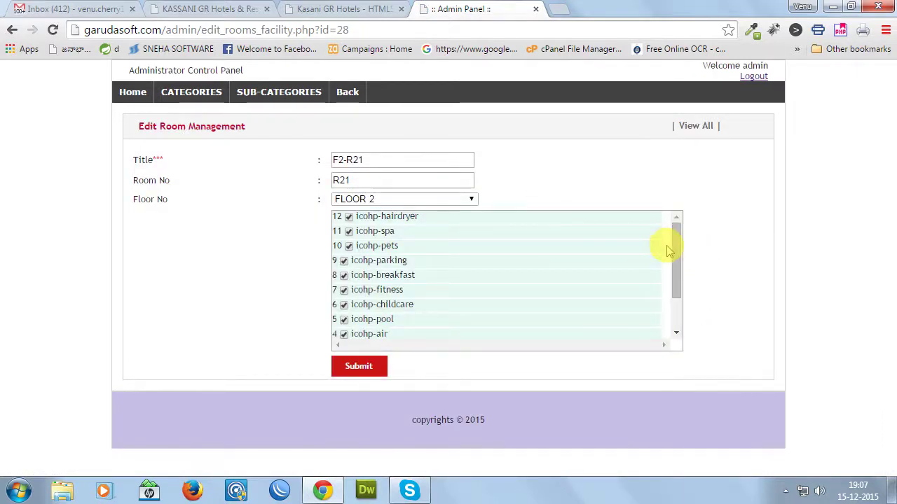
drag(676, 246, 668, 290)
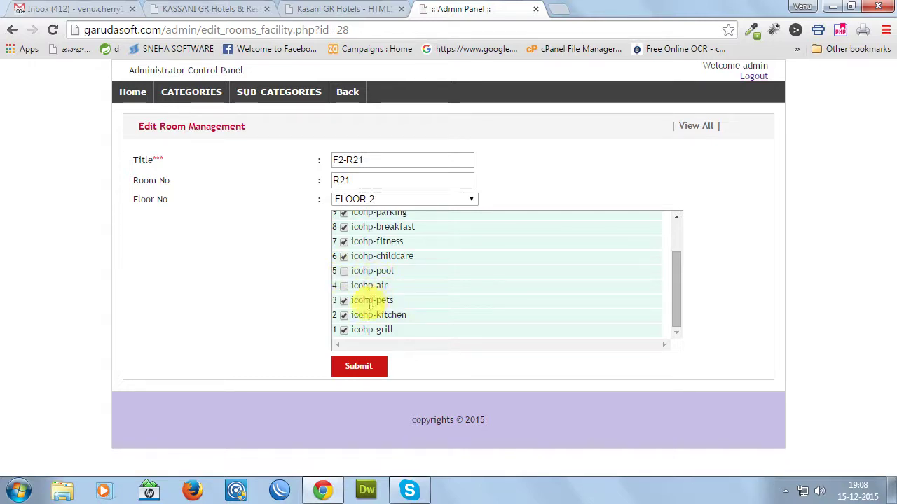
click(360, 368)
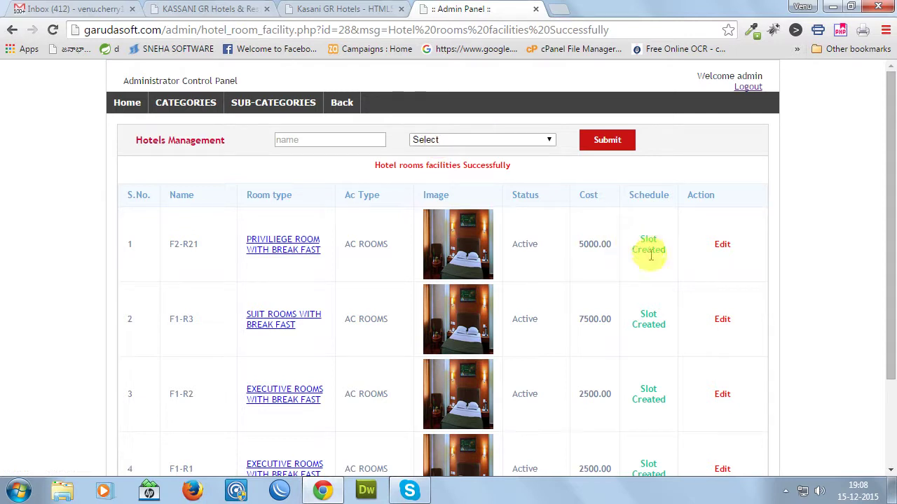
Switch to the website's F2-R21 details page and examine its Facilities section
click(300, 3)
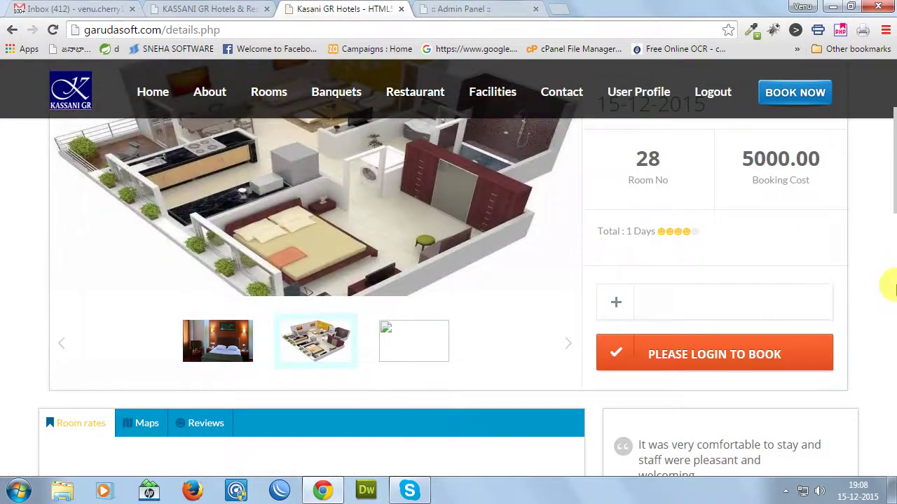
scroll(893, 287, down, 6)
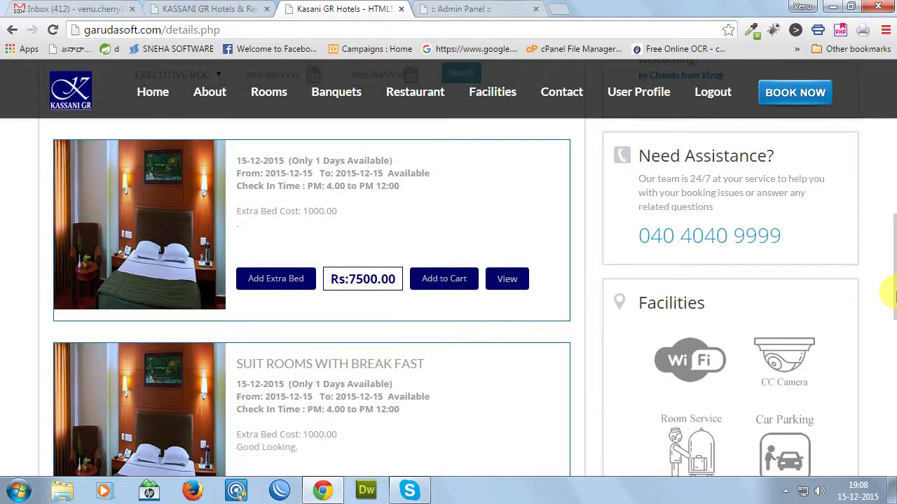
scroll(748, 280, down, 5)
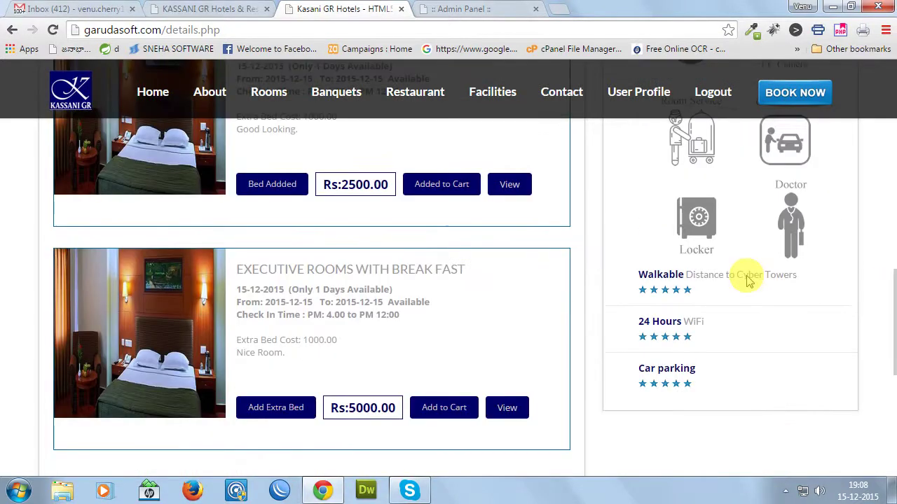
scroll(748, 280, down, 2)
Switch to the admin panel, open Coupon Code Management and enter a price of 200 for 100 new discount coupons
click(463, 8)
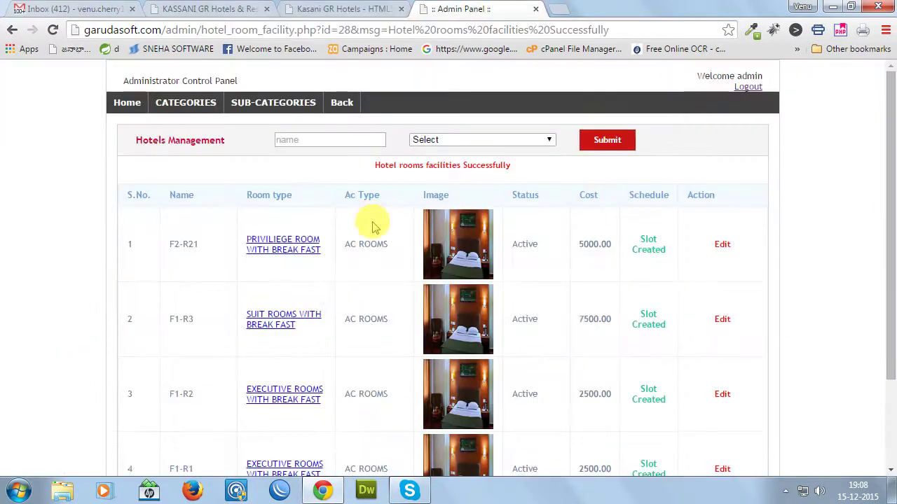
click(140, 117)
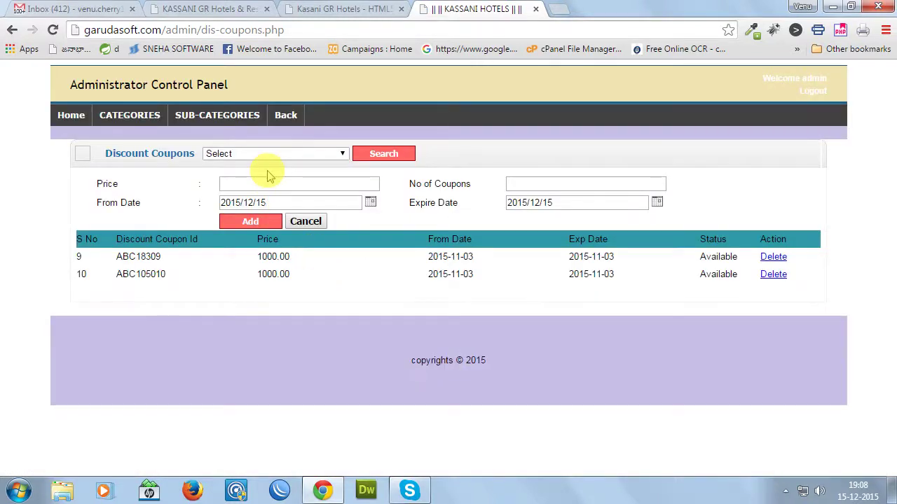
click(276, 183)
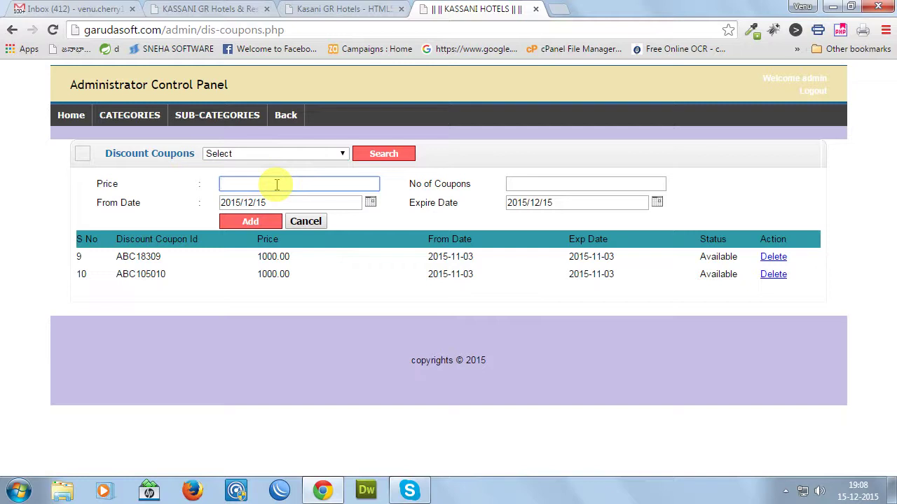
text(1300)
key(Tab)
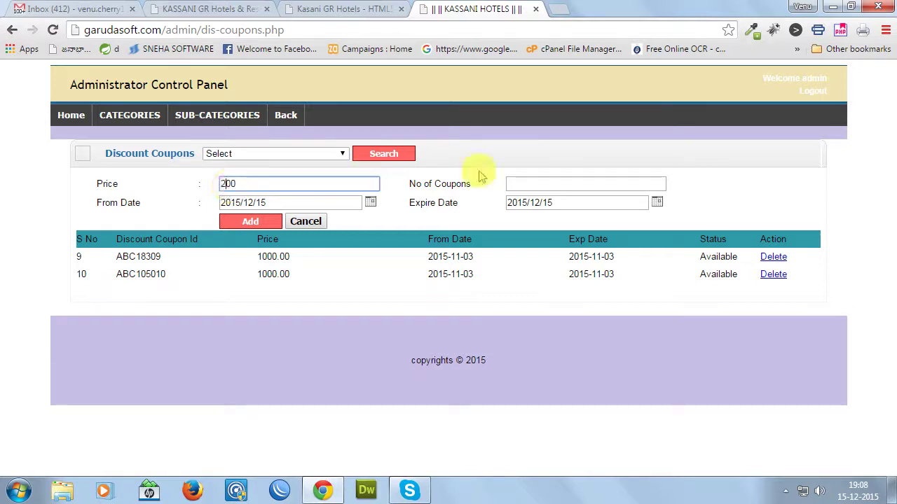
click(516, 186)
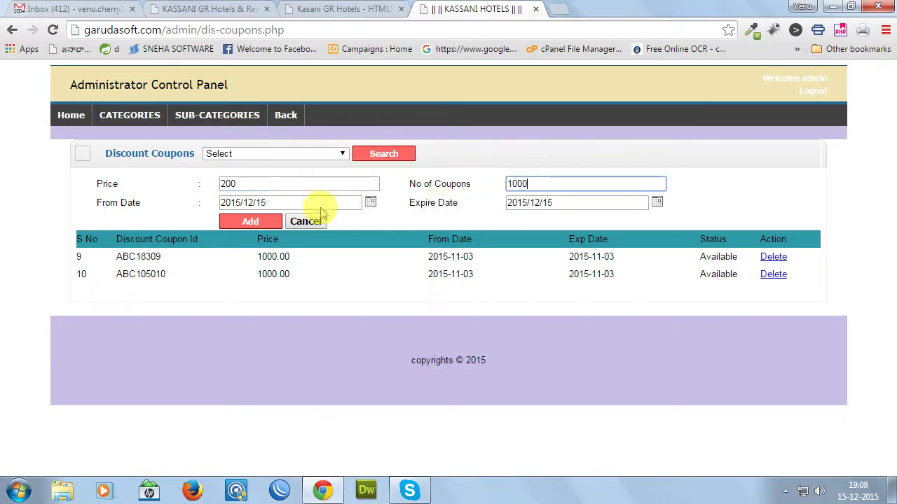
Set the coupons' validity from 2015/12/15 to an expiry date of 2015/12/17 and add them
click(369, 205)
click(409, 333)
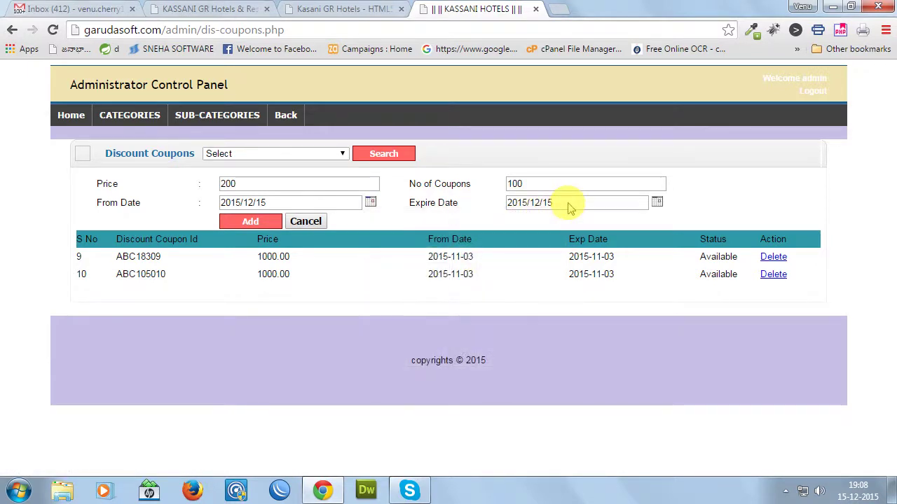
click(656, 202)
click(745, 326)
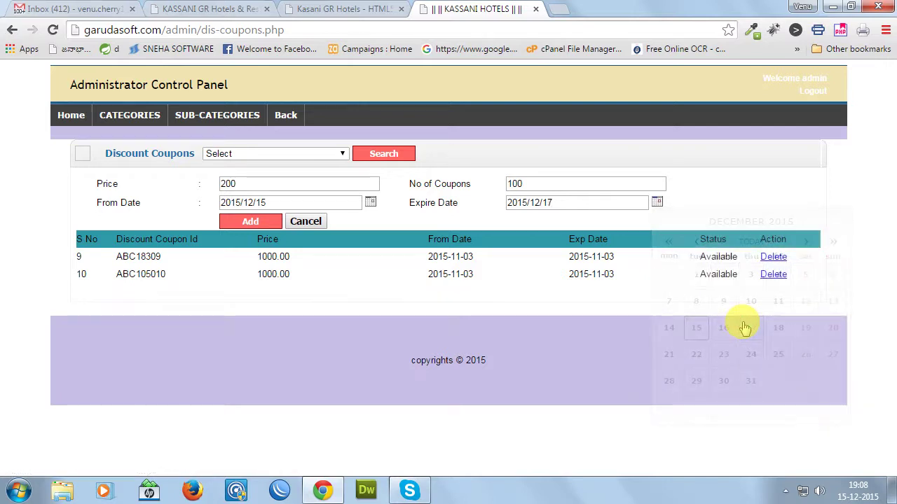
click(260, 223)
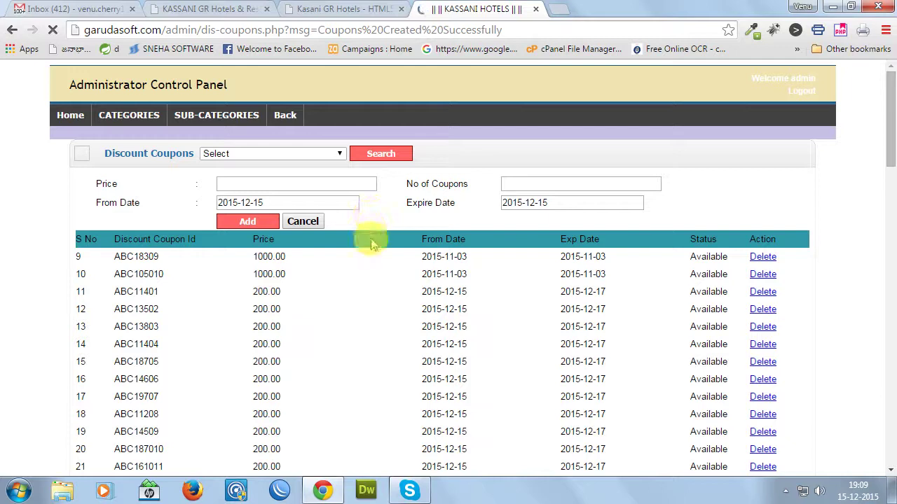
Look through the discount coupon list, checking the coupon IDs, prices, validity dates and status of the new entries
scroll(372, 242, down, 5)
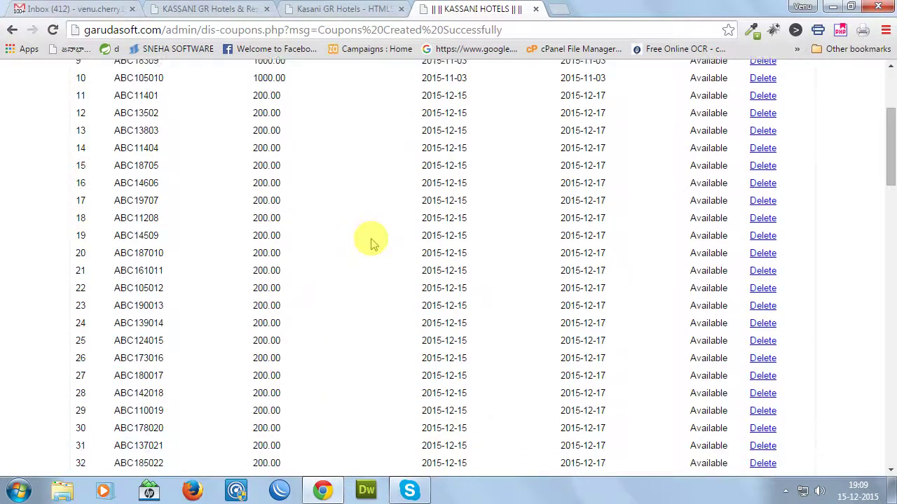
scroll(372, 242, down, 13)
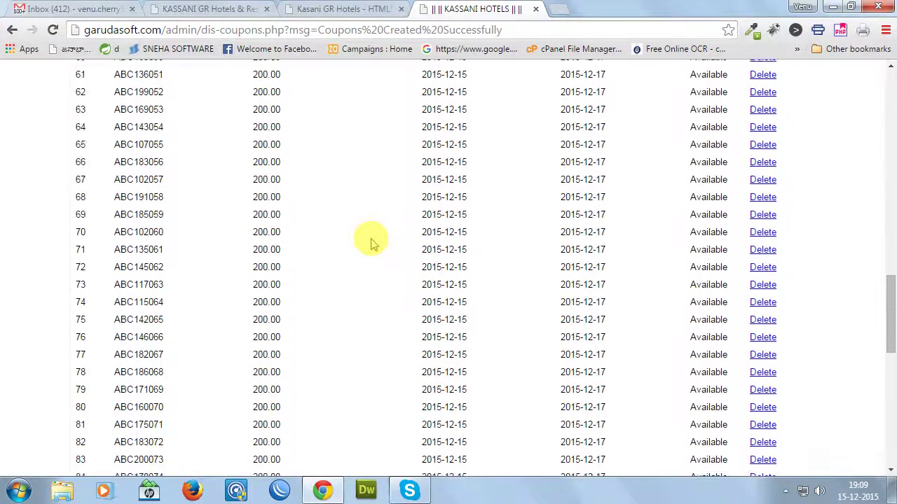
scroll(372, 242, down, 9)
scroll(371, 242, up, 4)
scroll(371, 242, up, 20)
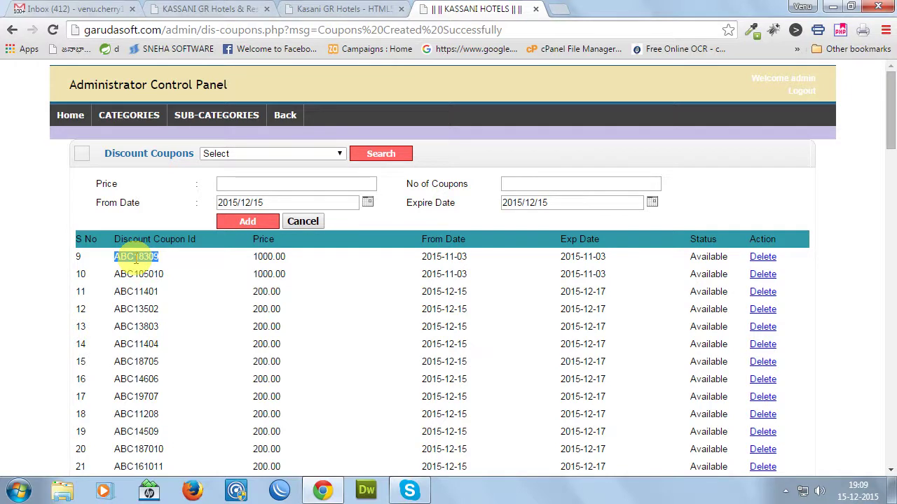
click(357, 322)
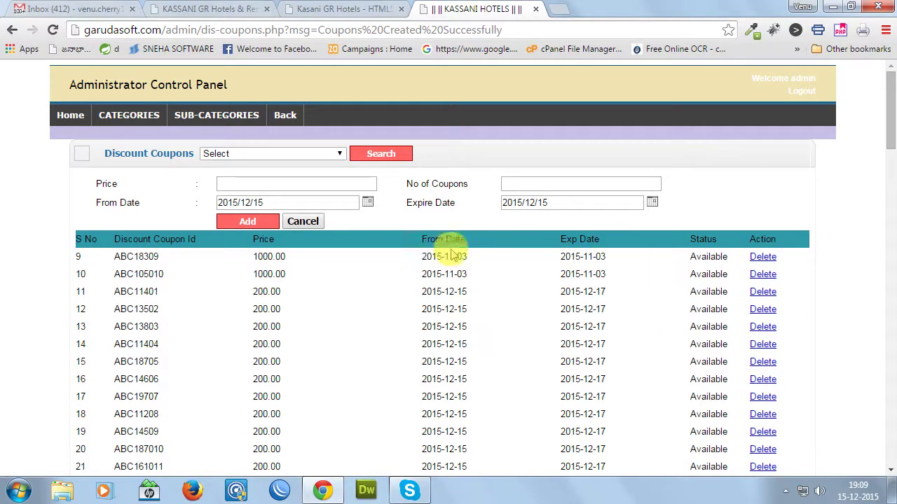
Return to the admin panel's home page and open Reports Management
click(350, 8)
click(470, 9)
click(70, 115)
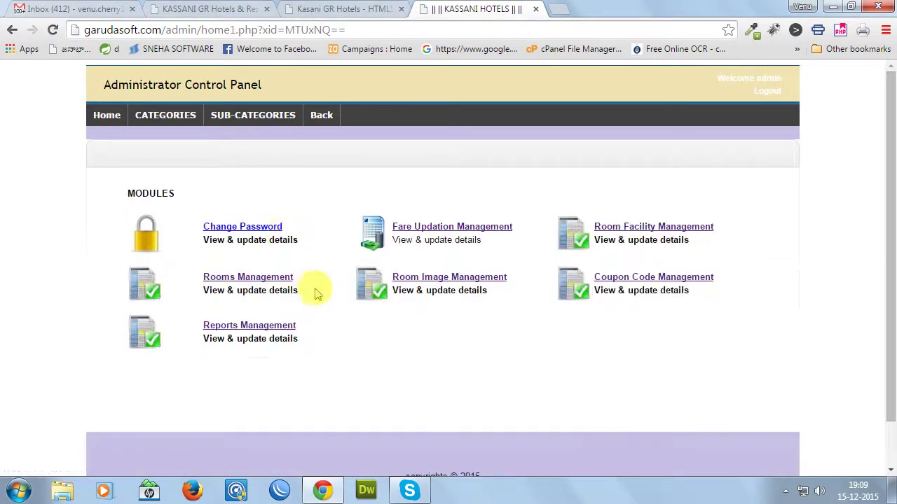
click(249, 326)
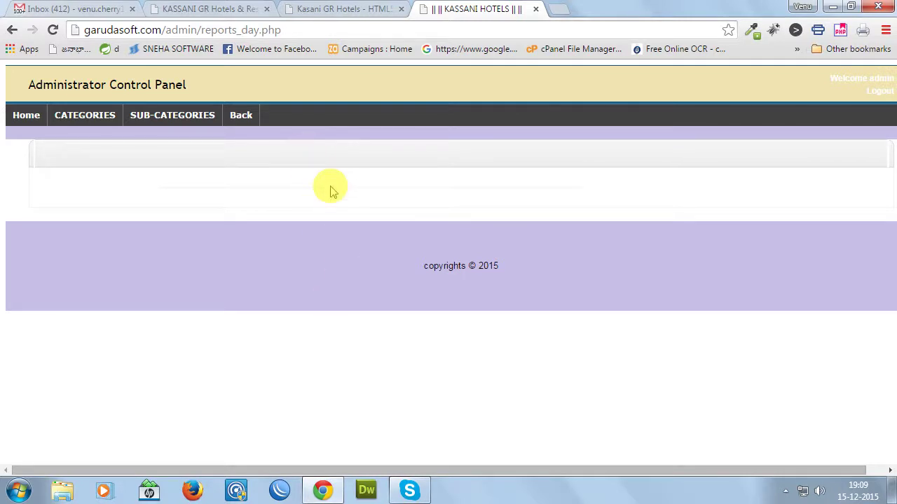
Switch back to the room details page on the public hotel website
click(343, 7)
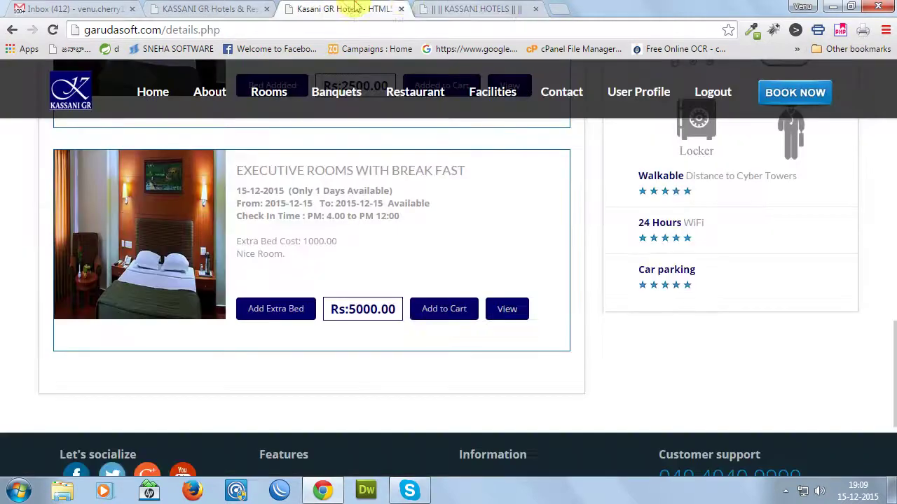
click(447, 8)
click(383, 6)
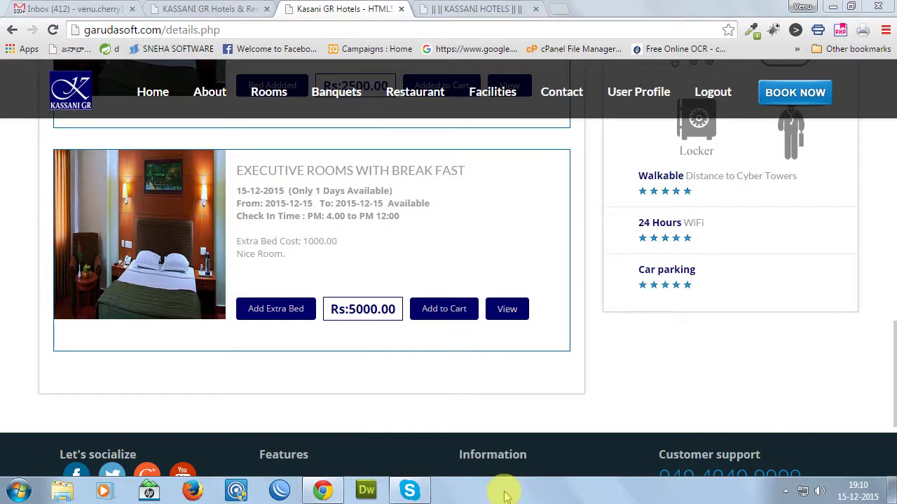
key(alt+Tab)
key(alt+shift+Tab)
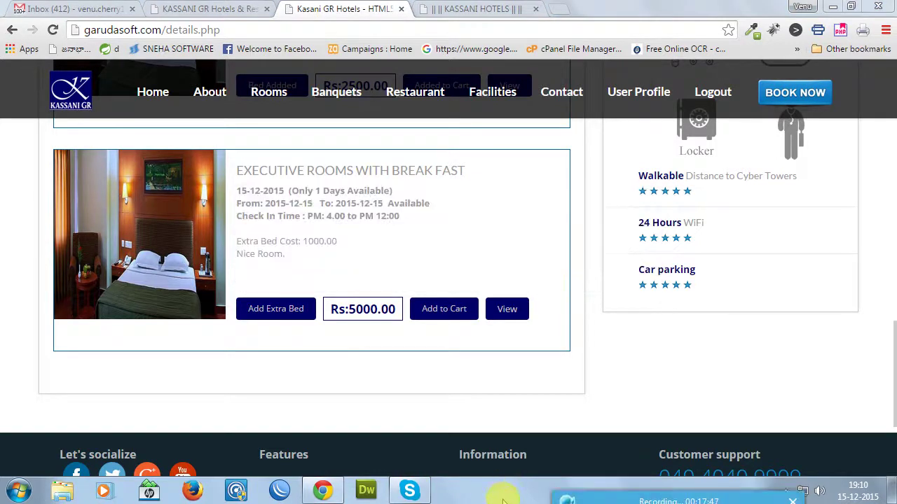
mouse_move(564, 476)
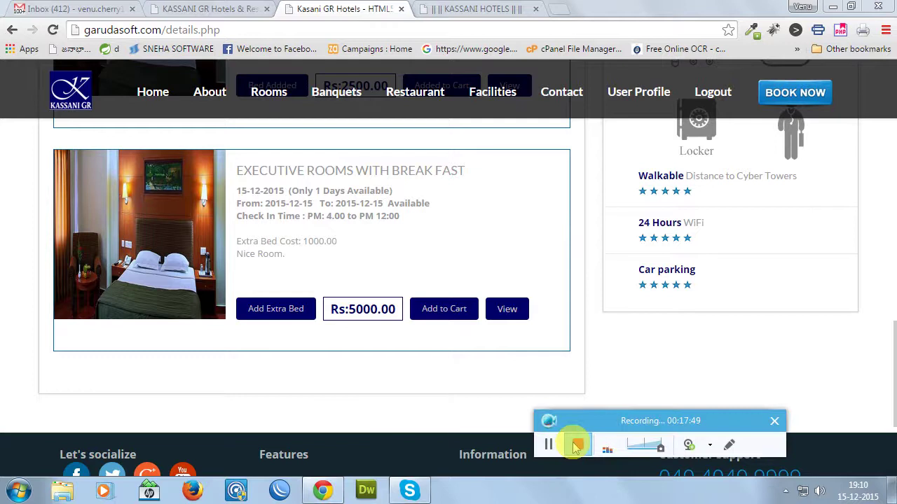
click(578, 448)
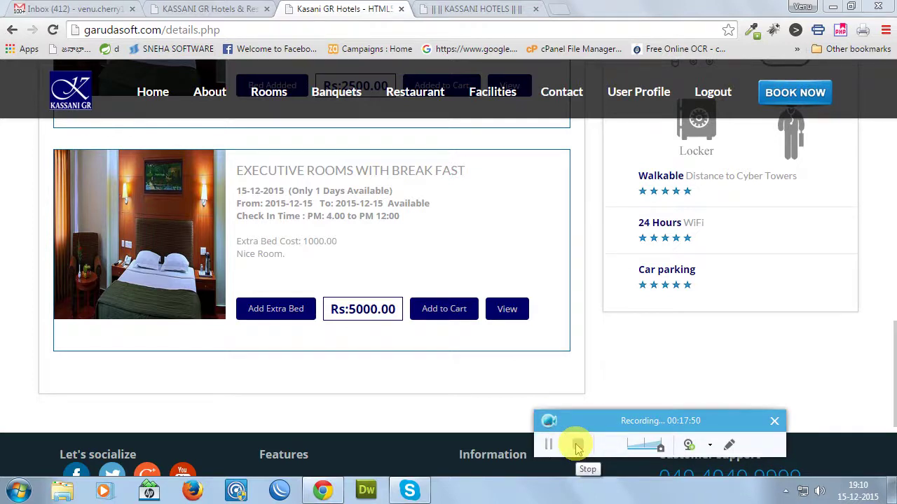